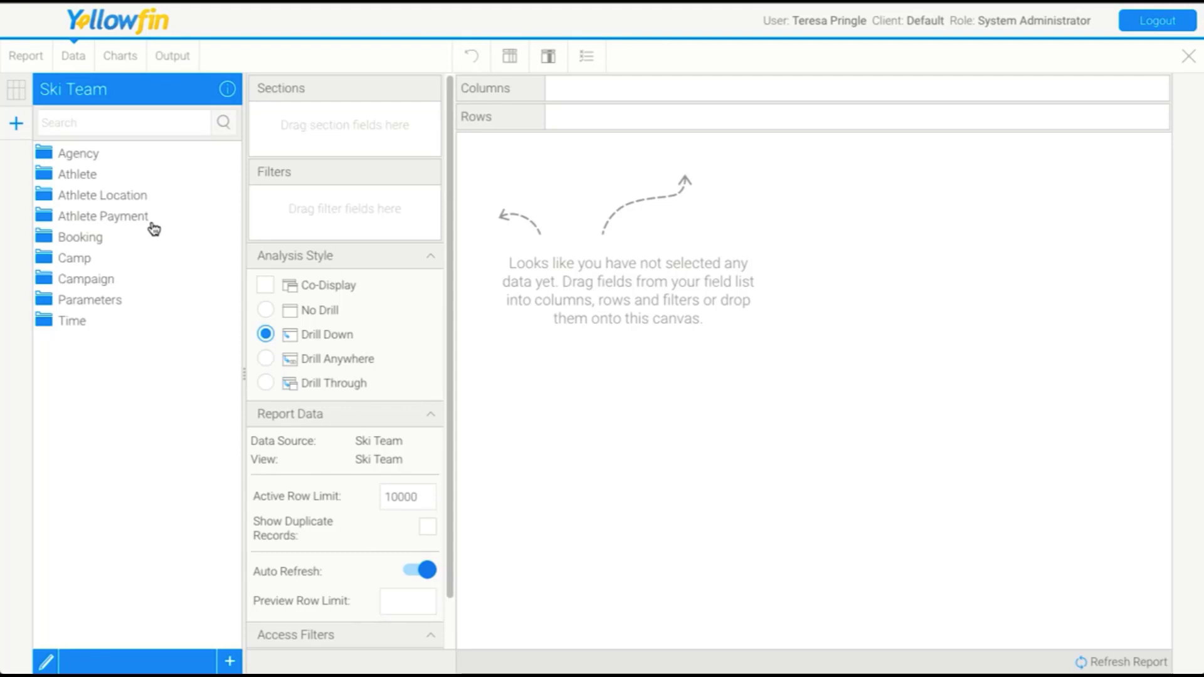
Add Athlete Country from Athlete Location to the report as a column and set the analysis style to No Drill
{"action": "left_click", "coordinate": [128, 200]}
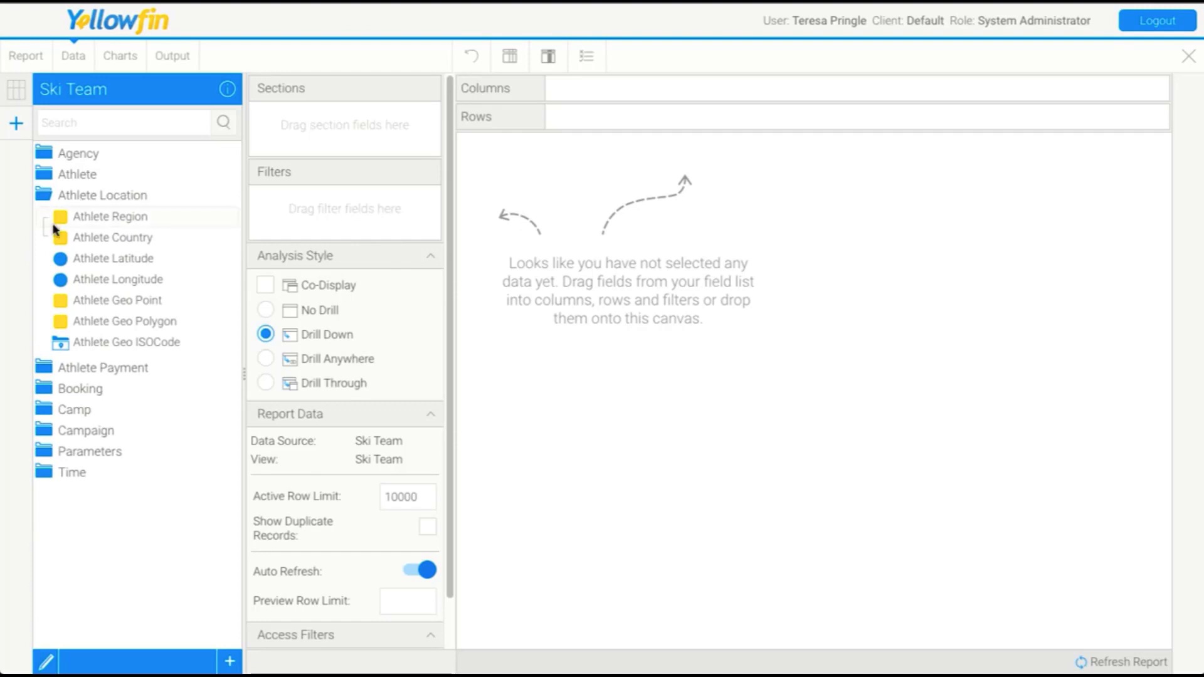
{"action": "left_click_drag", "start_coordinate": [74, 240], "coordinate": [682, 249]}
{"action": "left_click", "coordinate": [266, 310]}
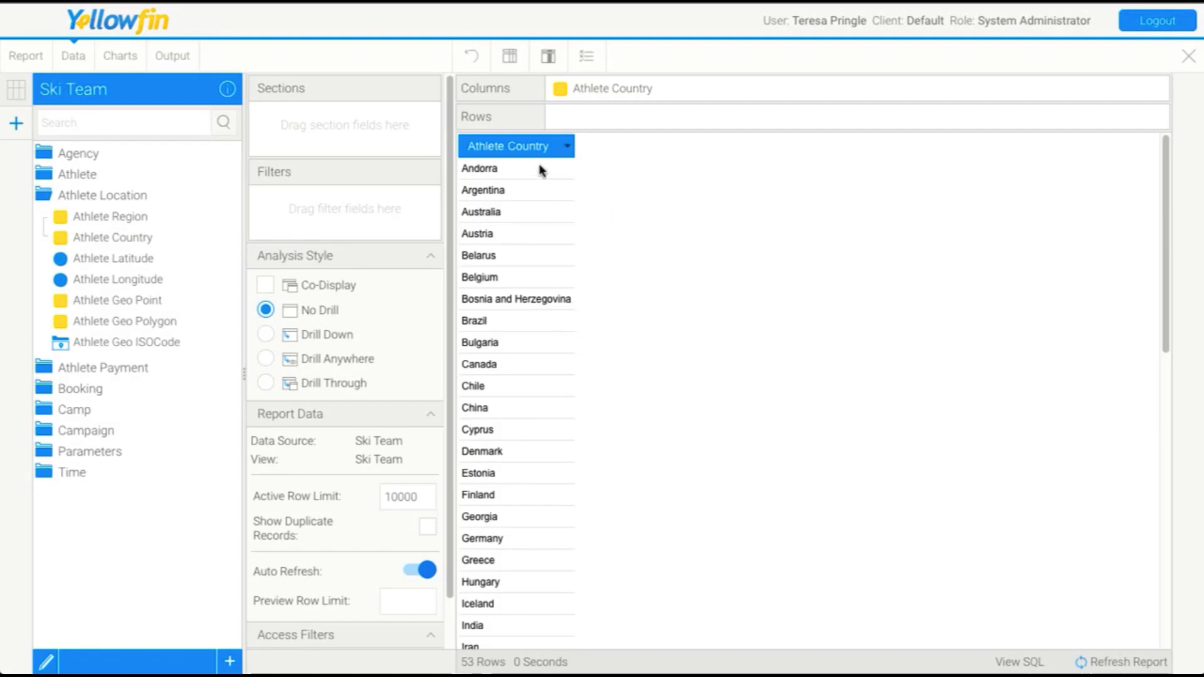
Set the Athlete Country column's display format to Text
{"action": "left_click", "coordinate": [568, 146]}
{"action": "mouse_move", "coordinate": [645, 197]}
{"action": "mouse_move", "coordinate": [652, 254]}
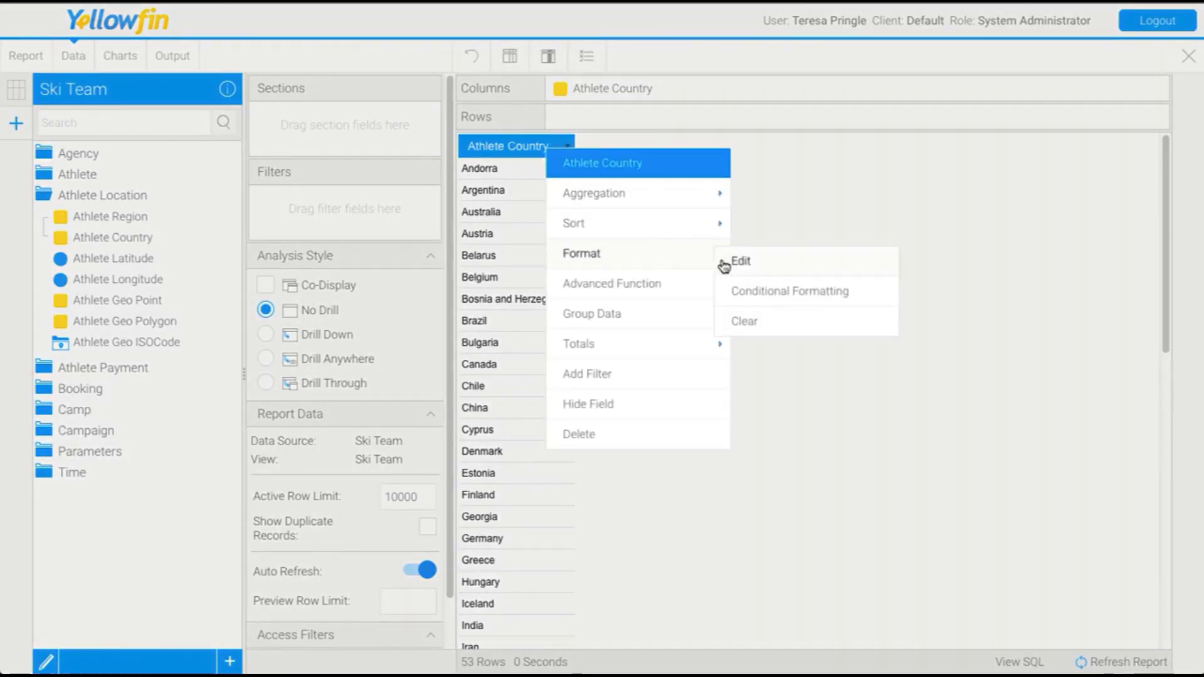
{"action": "left_click", "coordinate": [755, 264]}
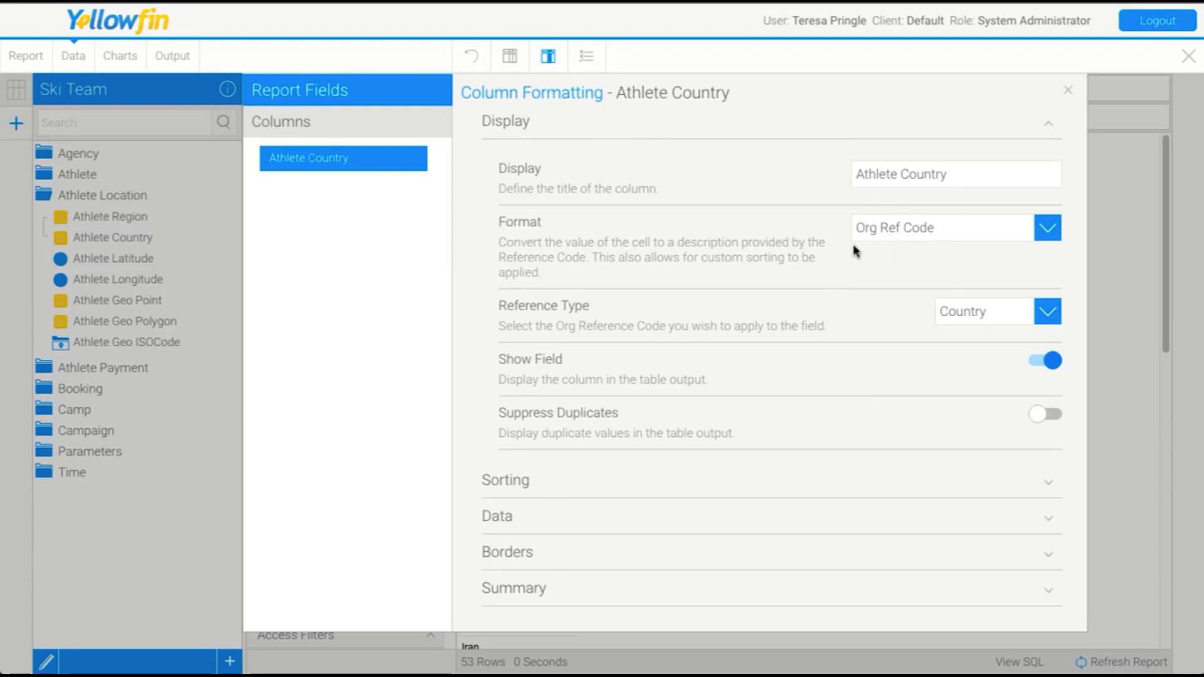
{"action": "left_click", "coordinate": [922, 225]}
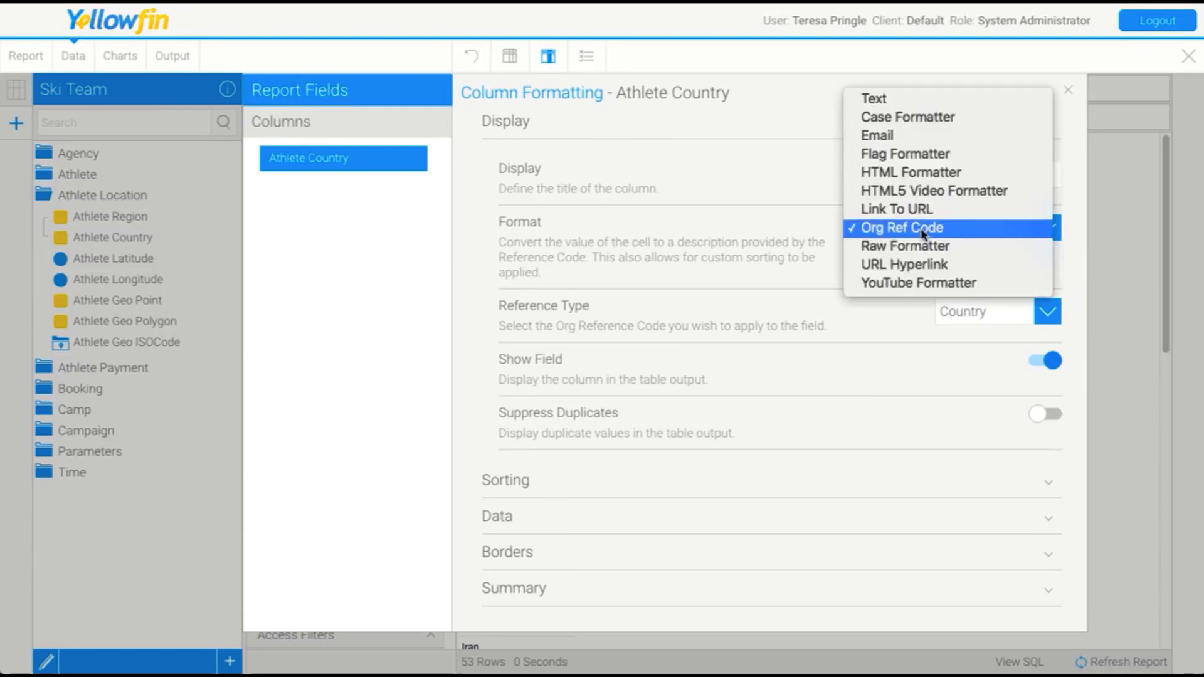
{"action": "key", "text": "Escape"}
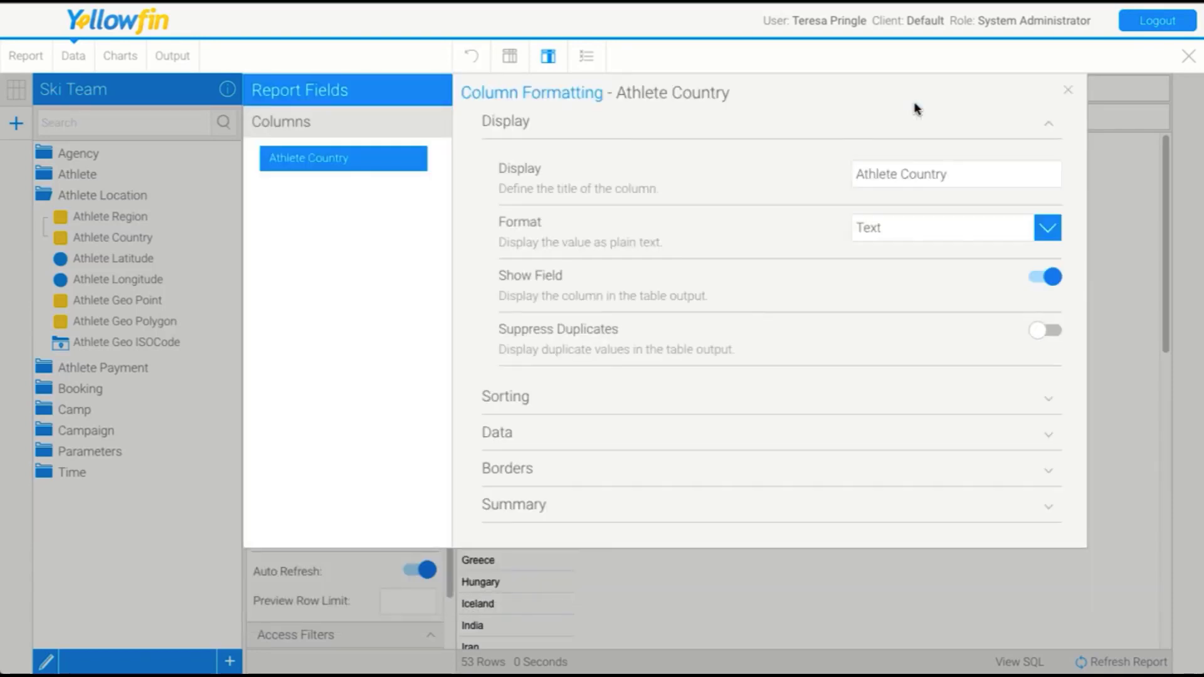
{"action": "left_click", "coordinate": [1067, 91]}
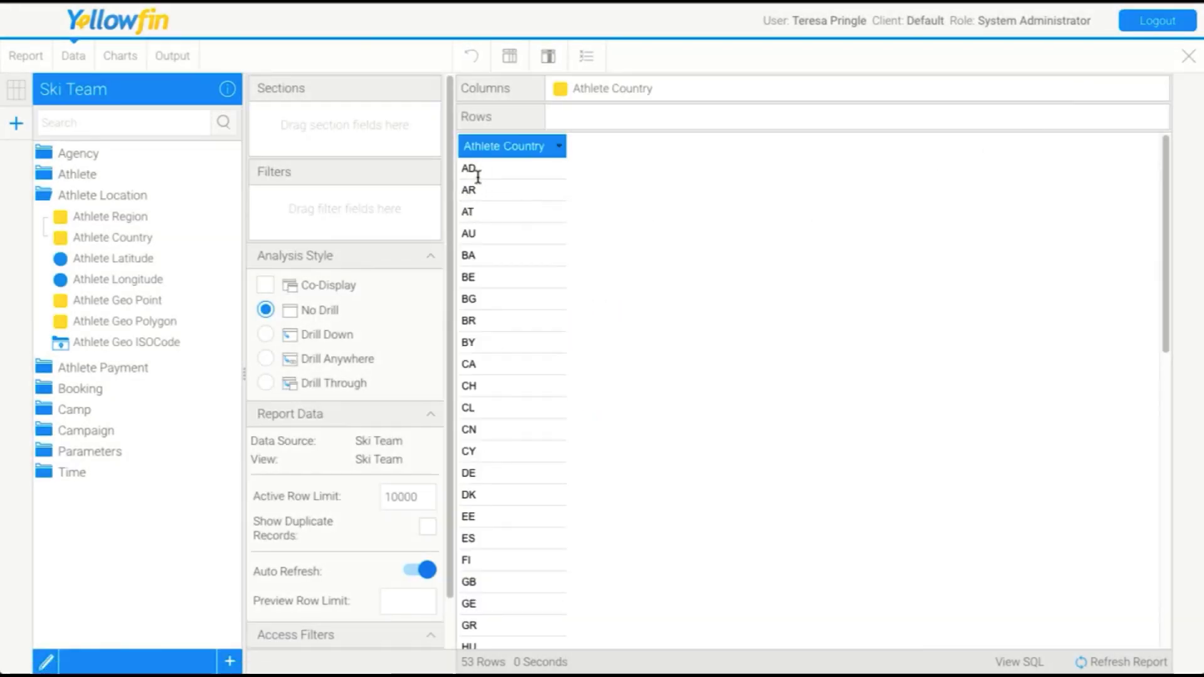
Add a second Athlete Country column beside the text-formatted one, removing any extra copies
{"action": "left_click_drag", "start_coordinate": [104, 237], "coordinate": [752, 278]}
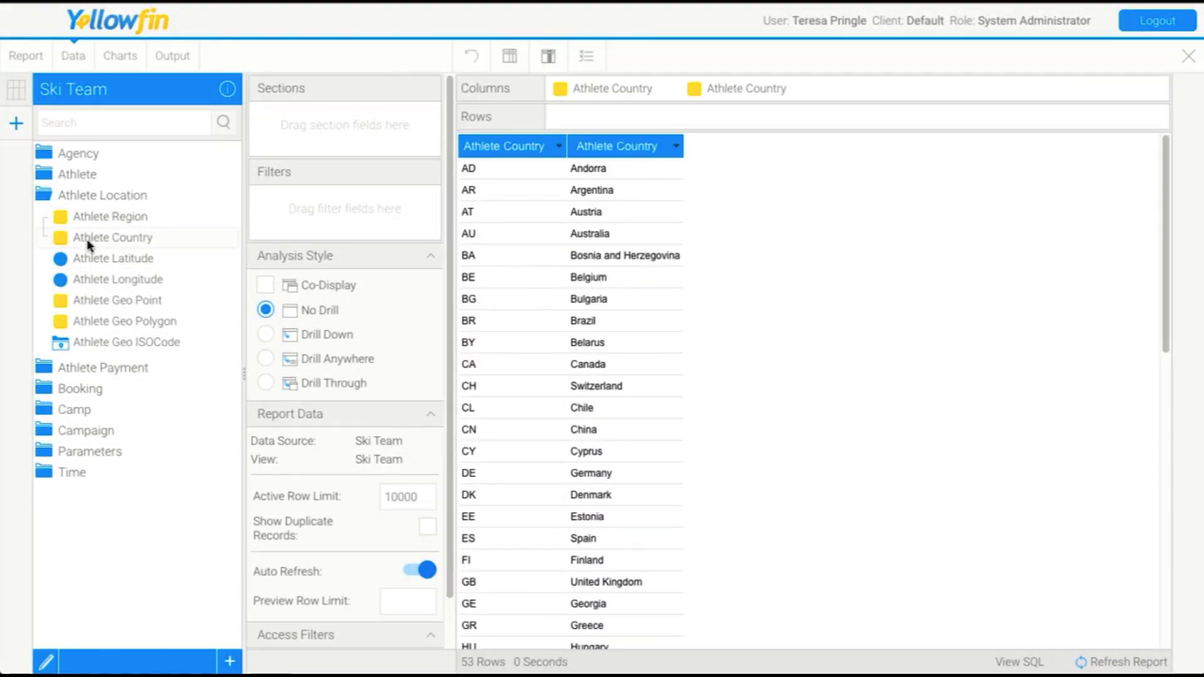
{"action": "left_click_drag", "start_coordinate": [88, 242], "coordinate": [777, 280]}
{"action": "left_click_drag", "start_coordinate": [136, 239], "coordinate": [823, 263]}
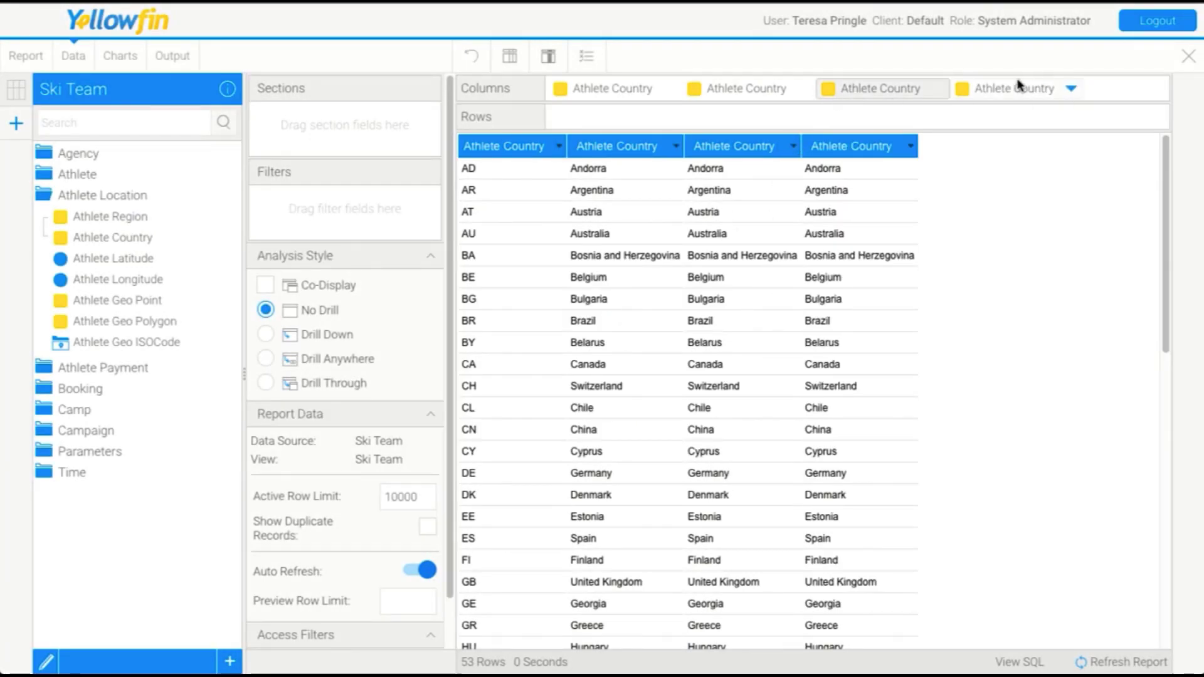
{"action": "left_click_drag", "start_coordinate": [903, 89], "coordinate": [783, 37]}
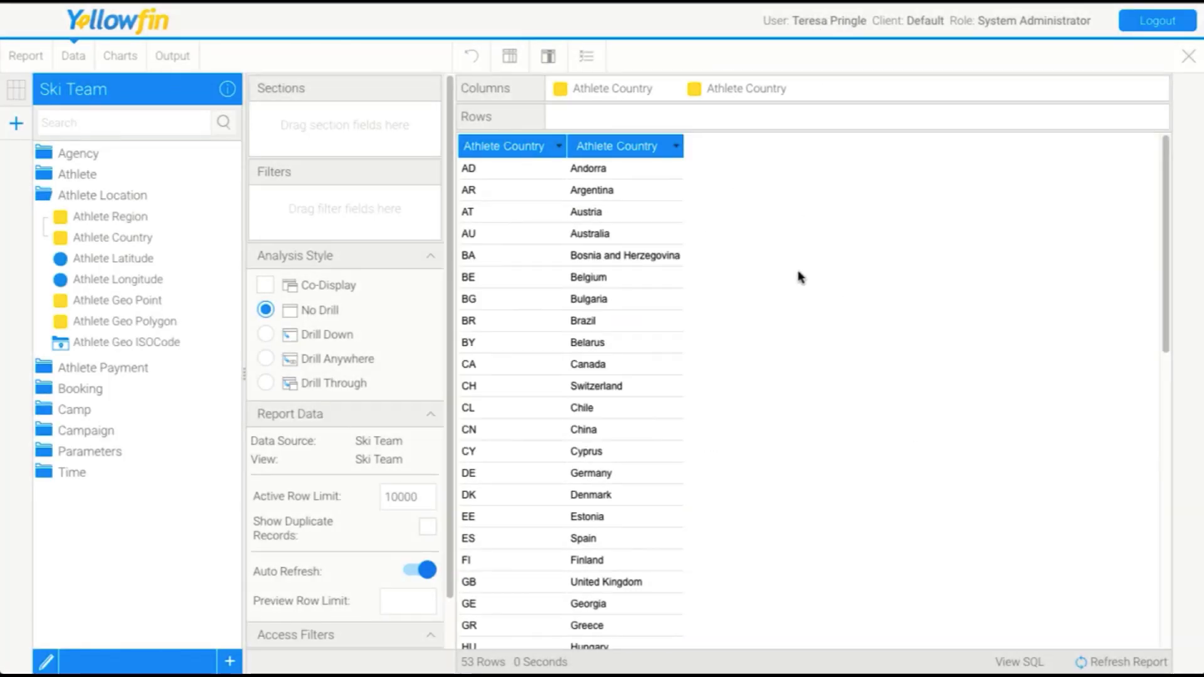
Examine the Org Ref Code format and the available reference types for the second Athlete Country column
{"action": "left_click", "coordinate": [678, 148]}
{"action": "mouse_move", "coordinate": [674, 253]}
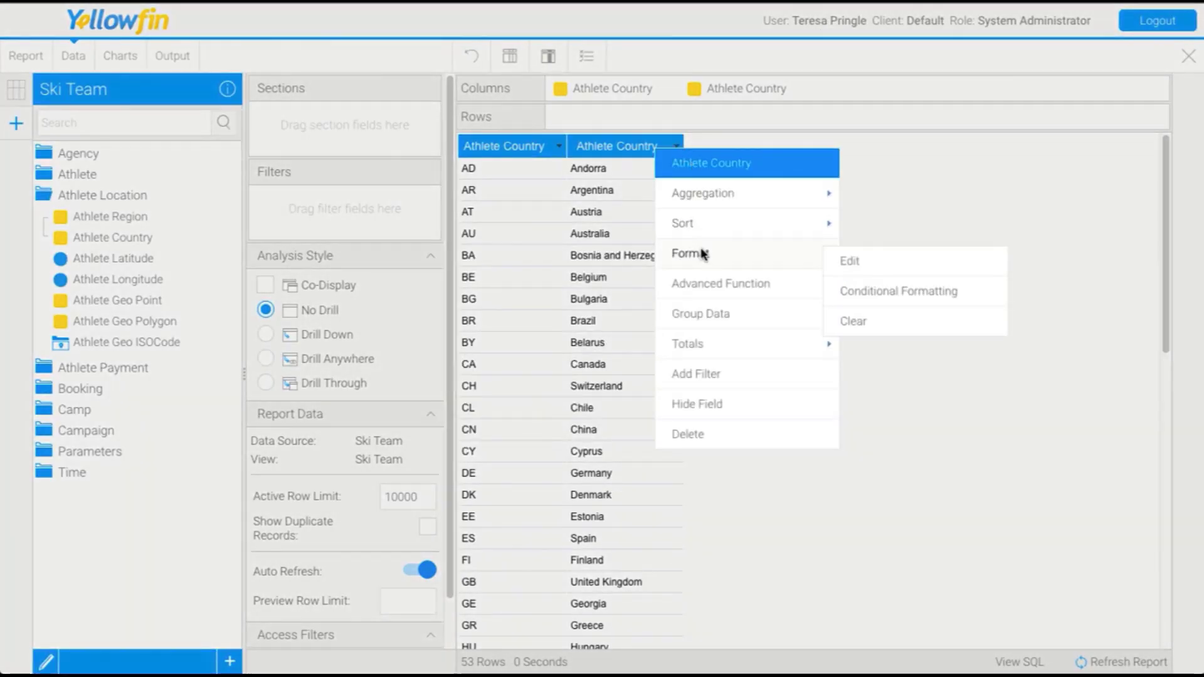
{"action": "left_click", "coordinate": [840, 262]}
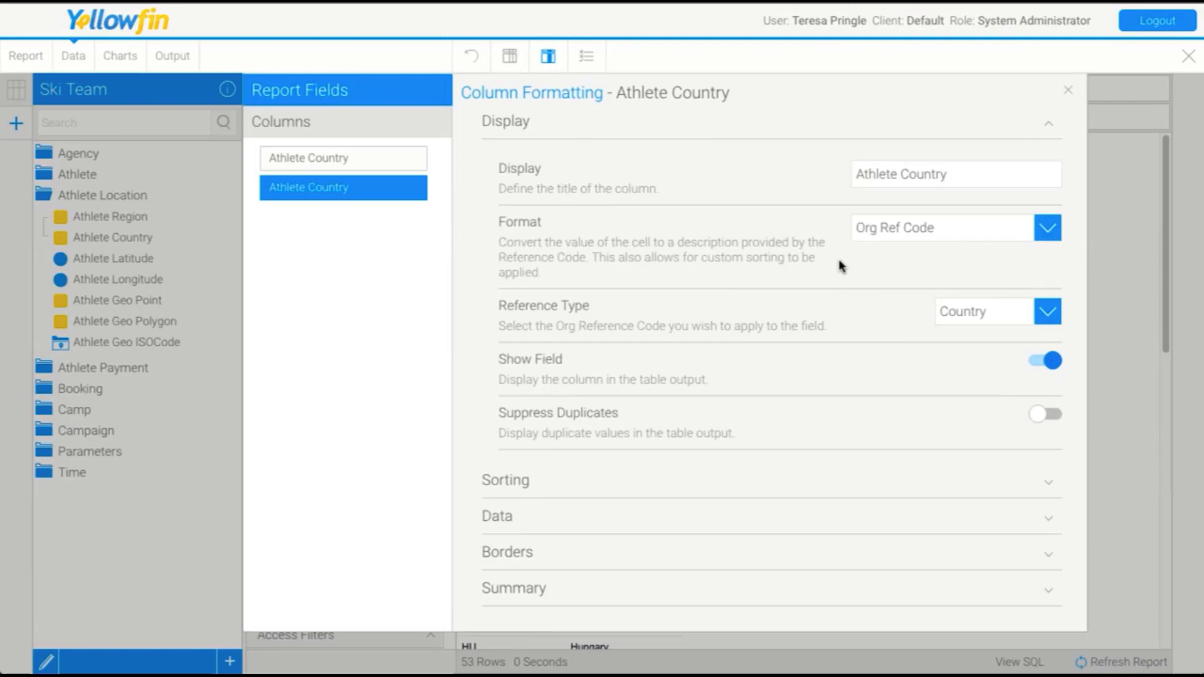
{"action": "left_click", "coordinate": [1002, 318]}
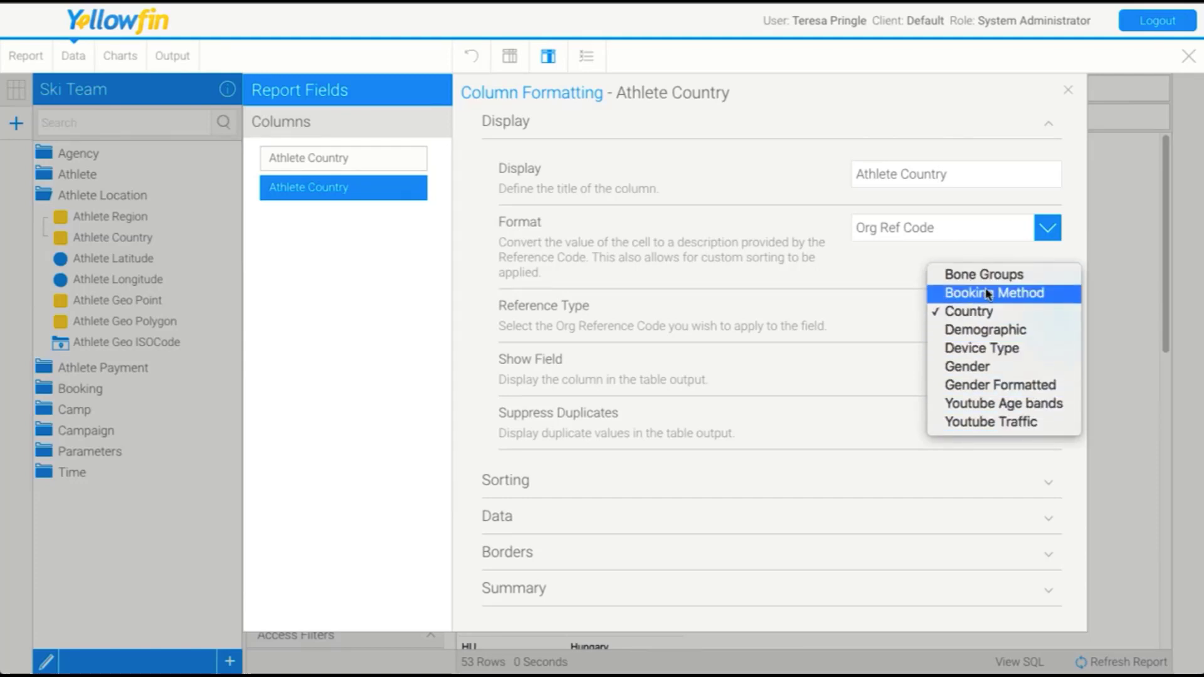
{"action": "left_click", "coordinate": [859, 312]}
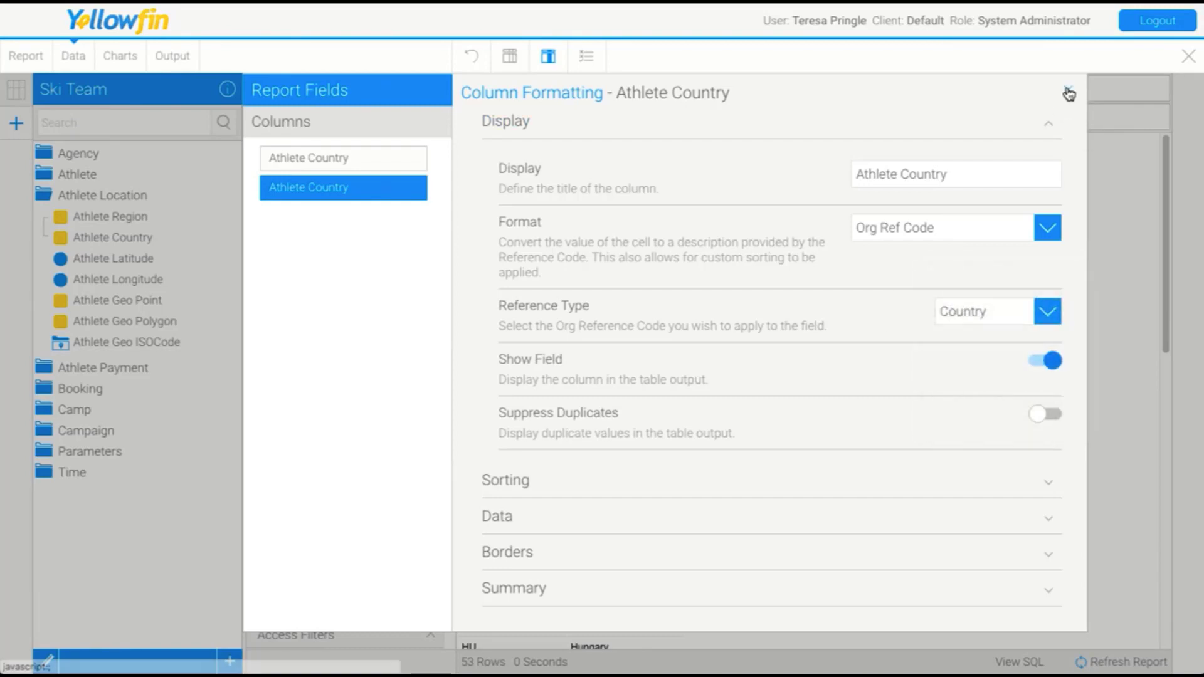
{"action": "left_click", "coordinate": [1069, 93]}
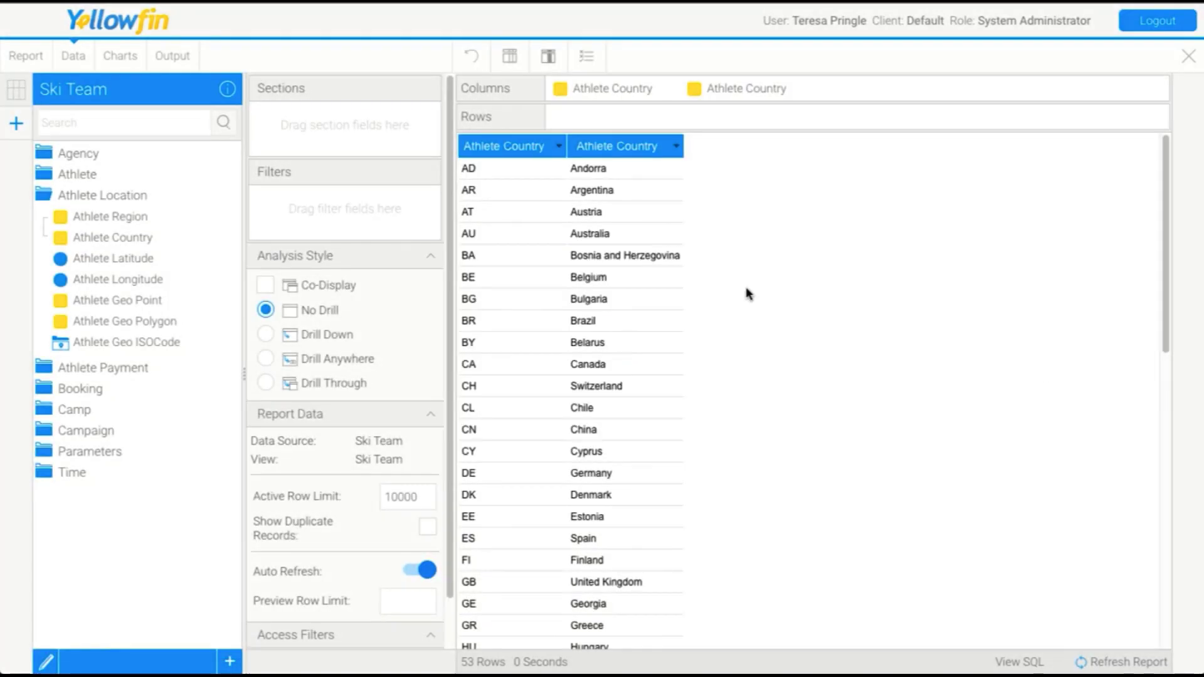
Replace both Athlete Country columns with Demographic from Athlete and Invoiced Amount from Athlete Payment
{"action": "left_click_drag", "start_coordinate": [616, 91], "coordinate": [147, 231]}
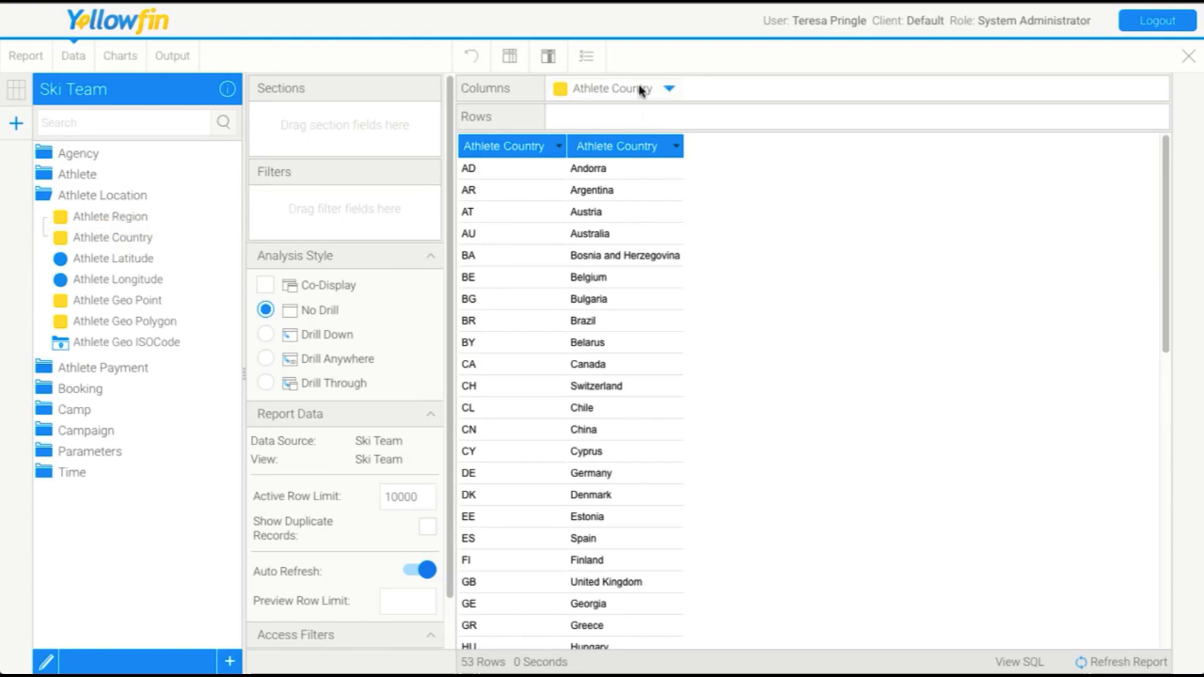
{"action": "left_click_drag", "start_coordinate": [596, 89], "coordinate": [98, 329]}
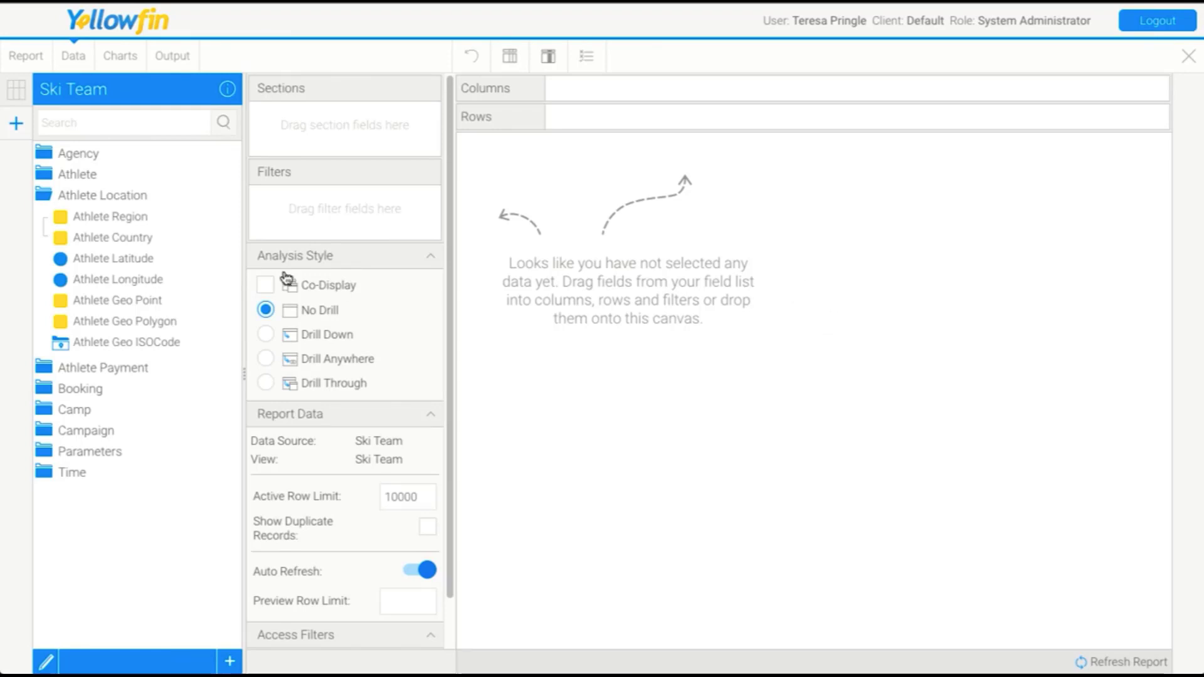
{"action": "left_click", "coordinate": [96, 177]}
{"action": "left_click_drag", "start_coordinate": [104, 259], "coordinate": [693, 178]}
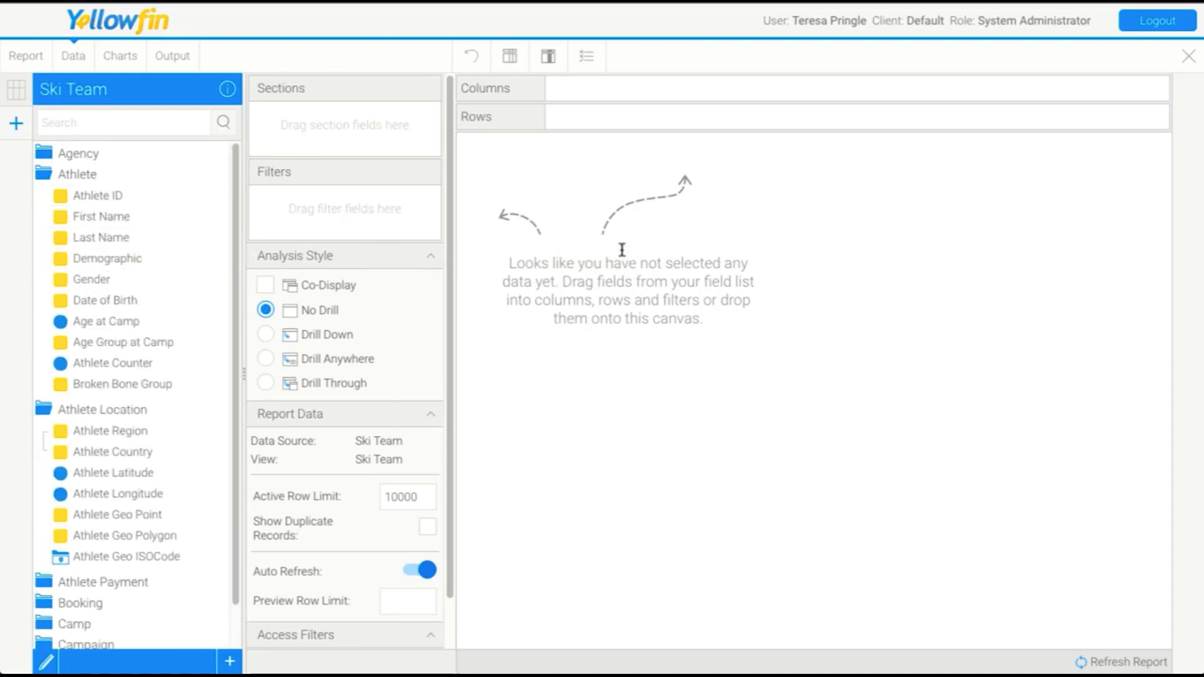
{"action": "left_click", "coordinate": [103, 582]}
{"action": "scroll", "coordinate": [119, 564], "scroll_direction": "down", "scroll_amount": 4}
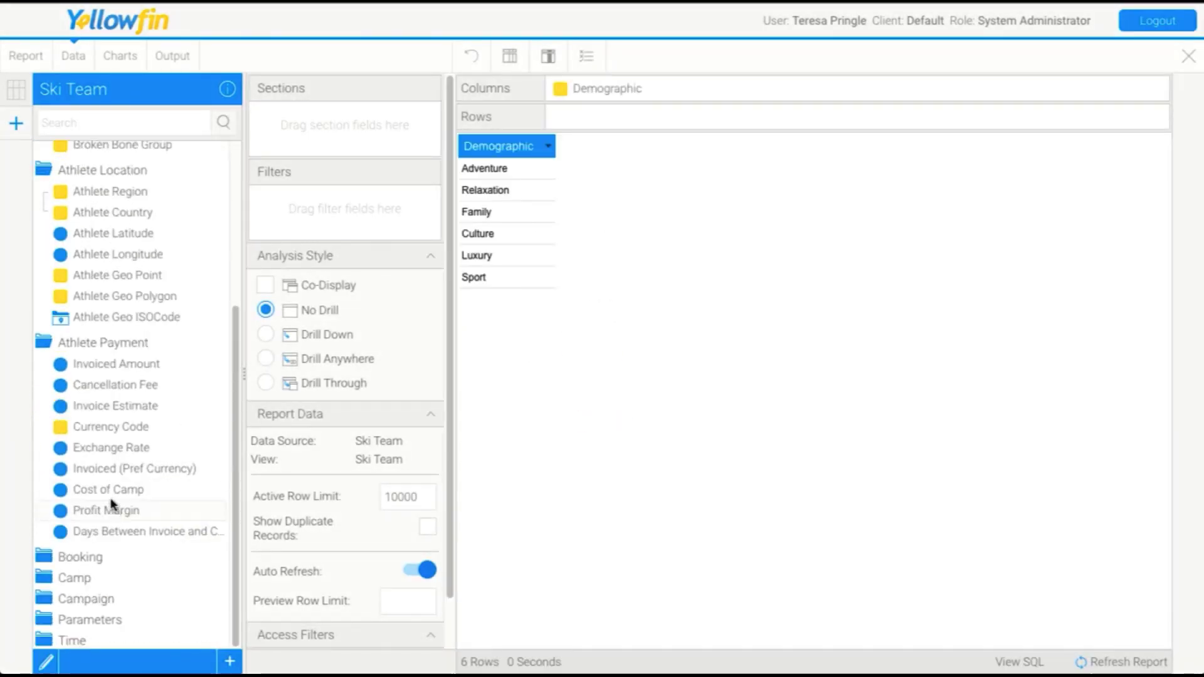
{"action": "left_click_drag", "start_coordinate": [107, 367], "coordinate": [706, 246]}
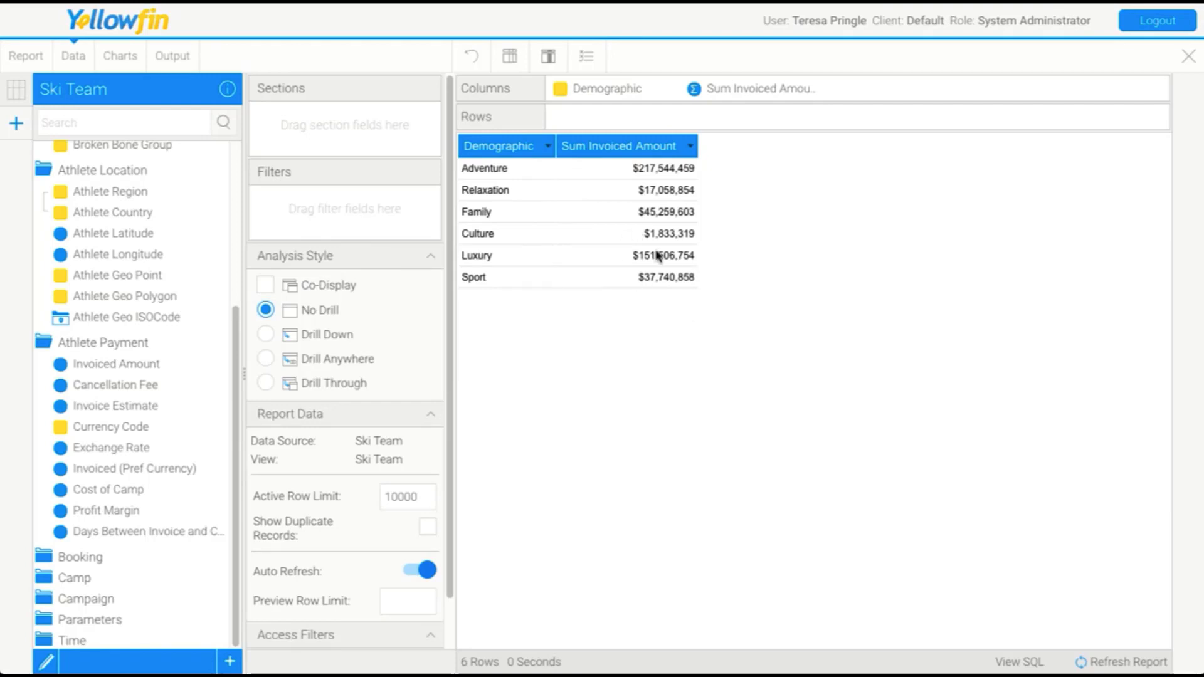
Open conditional formatting for the Sum Invoiced Amount column, using the Cell style and the Value comparison type
{"action": "left_click", "coordinate": [691, 147]}
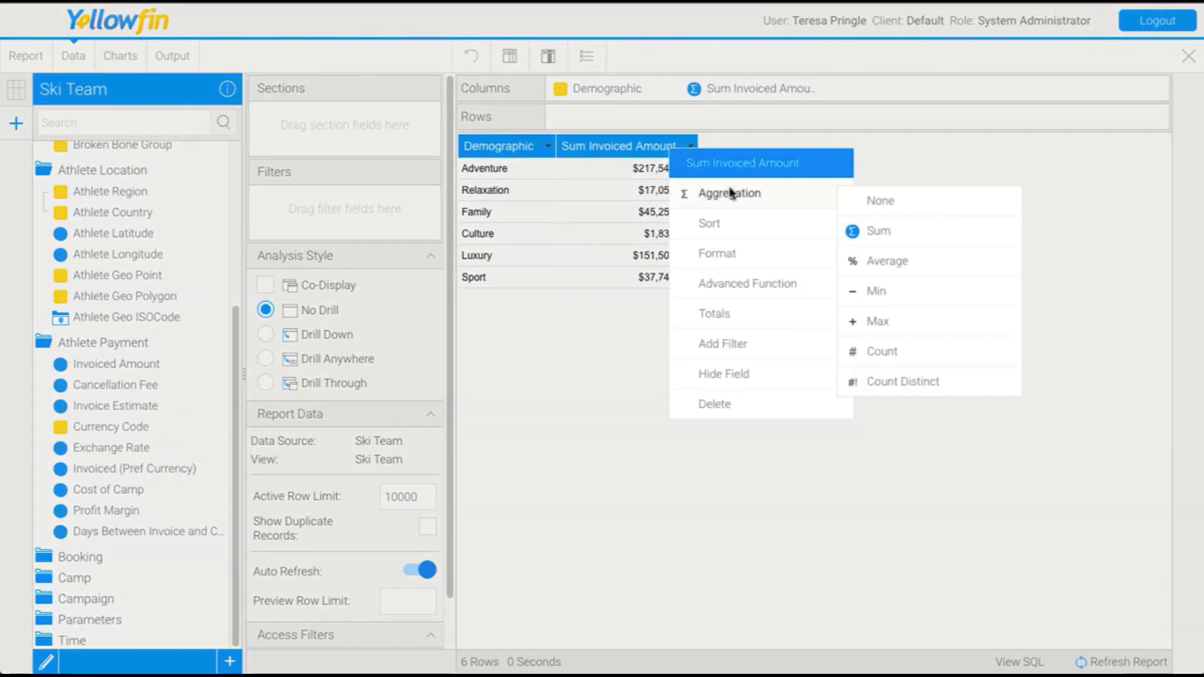
{"action": "mouse_move", "coordinate": [750, 257]}
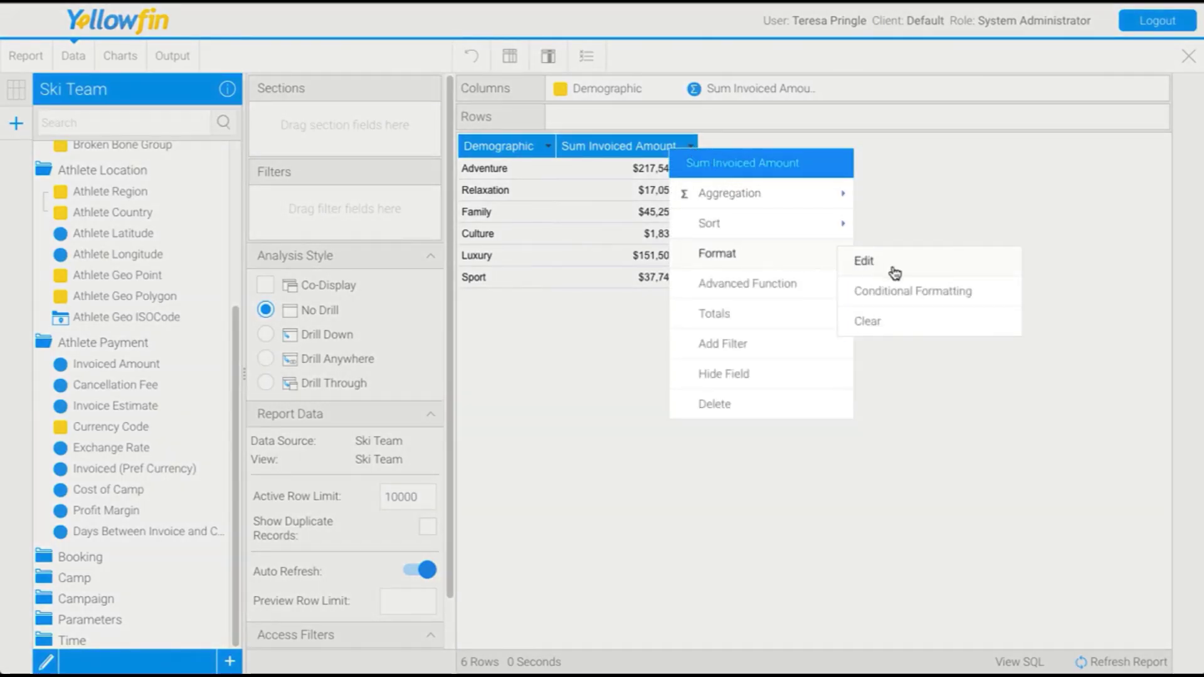
{"action": "left_click", "coordinate": [995, 298]}
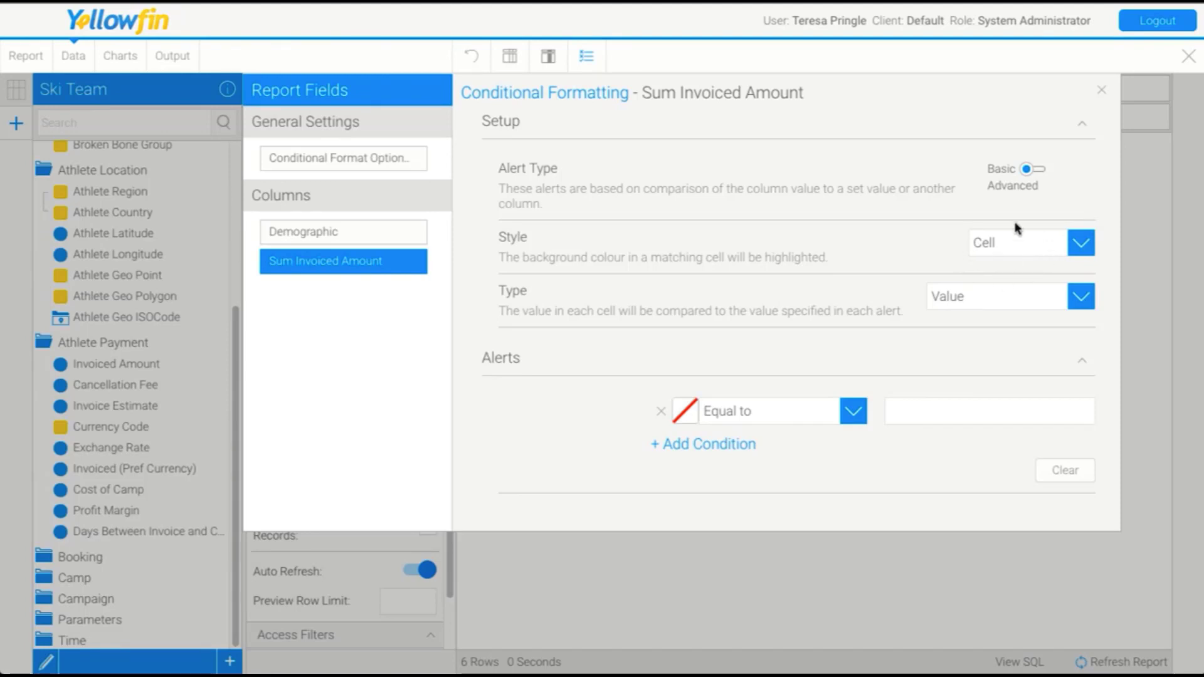
{"action": "left_click", "coordinate": [1081, 245]}
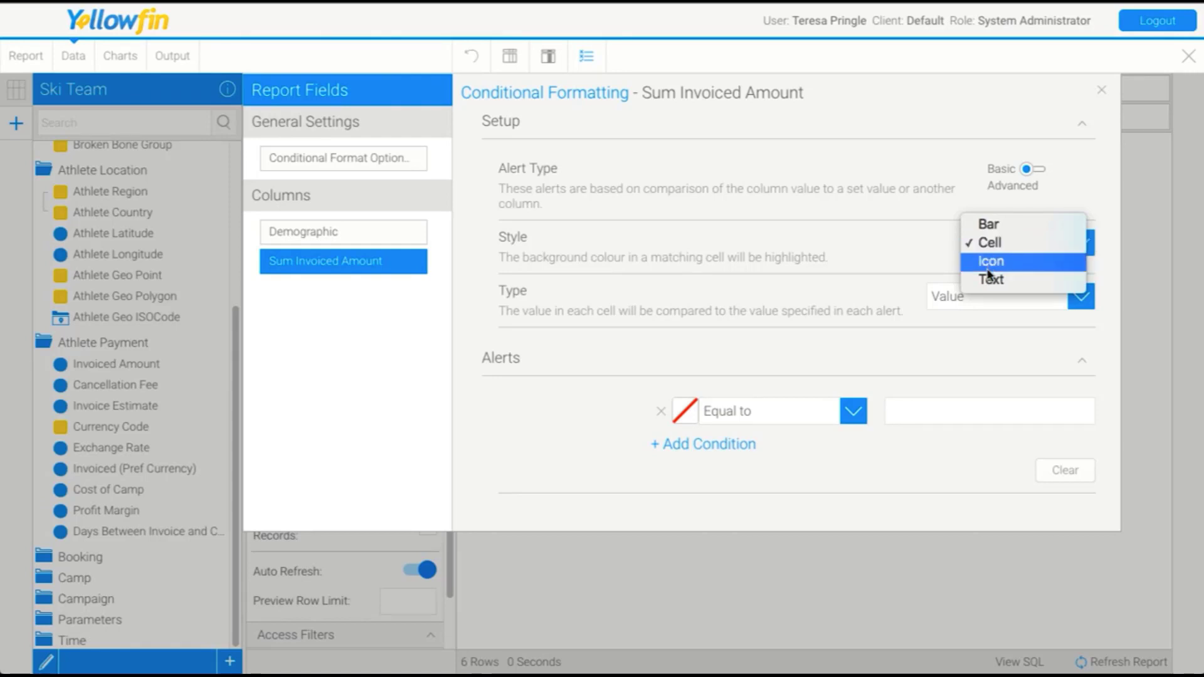
{"action": "left_click", "coordinate": [993, 242]}
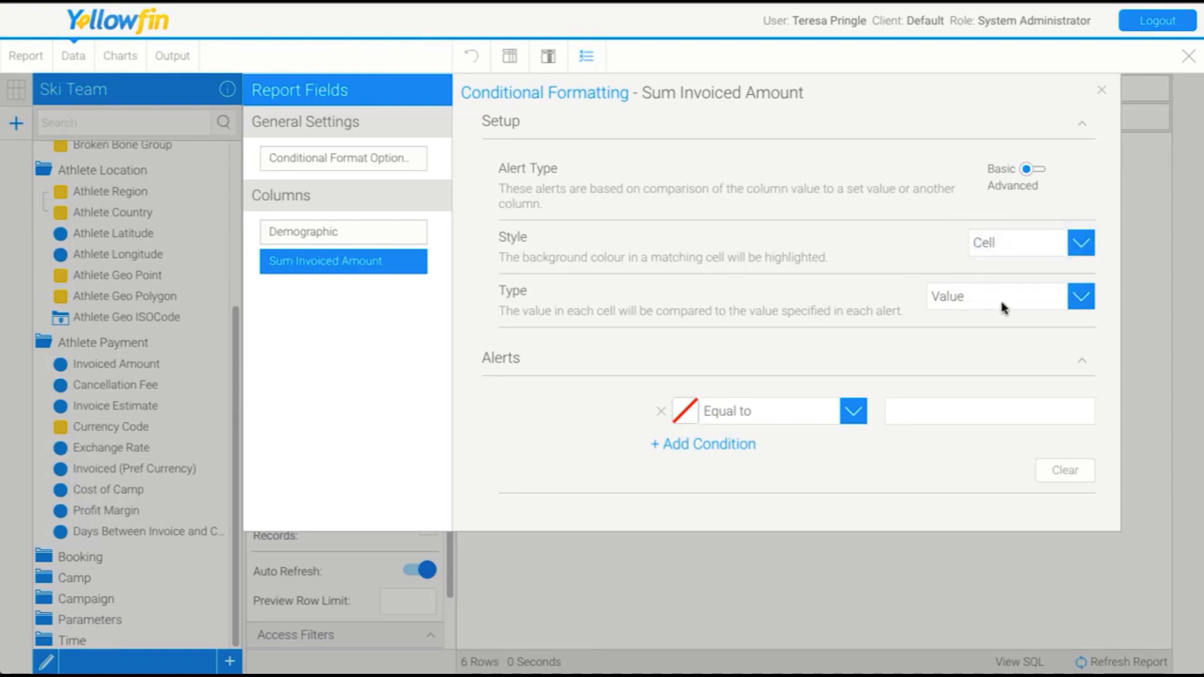
{"action": "left_click", "coordinate": [1020, 301]}
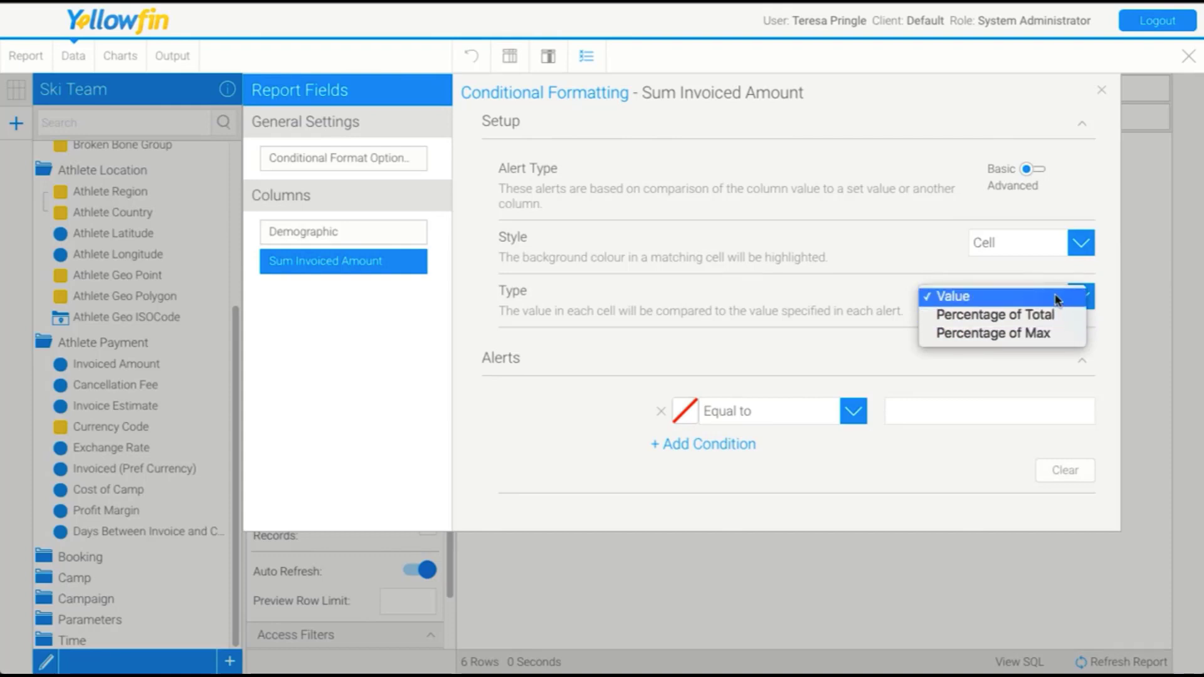
{"action": "left_click", "coordinate": [1006, 306]}
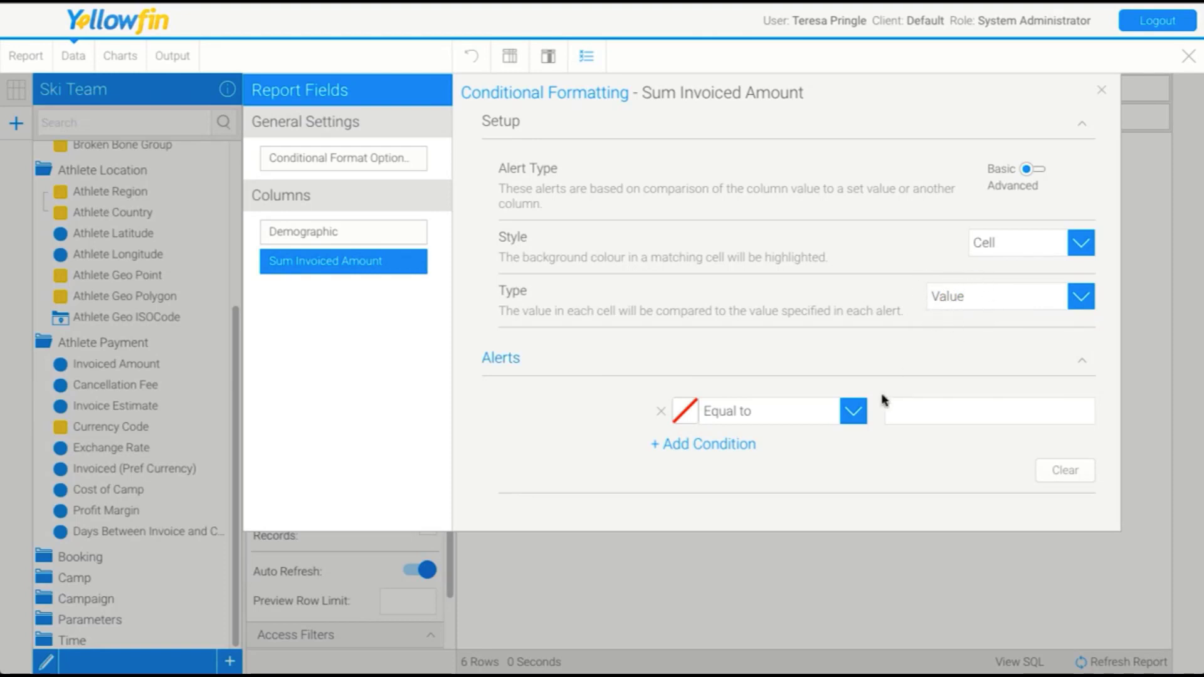
Define a green alert for Sum Invoiced Amount cells greater than 100,000,000 and apply it to the report
{"action": "left_click", "coordinate": [687, 419]}
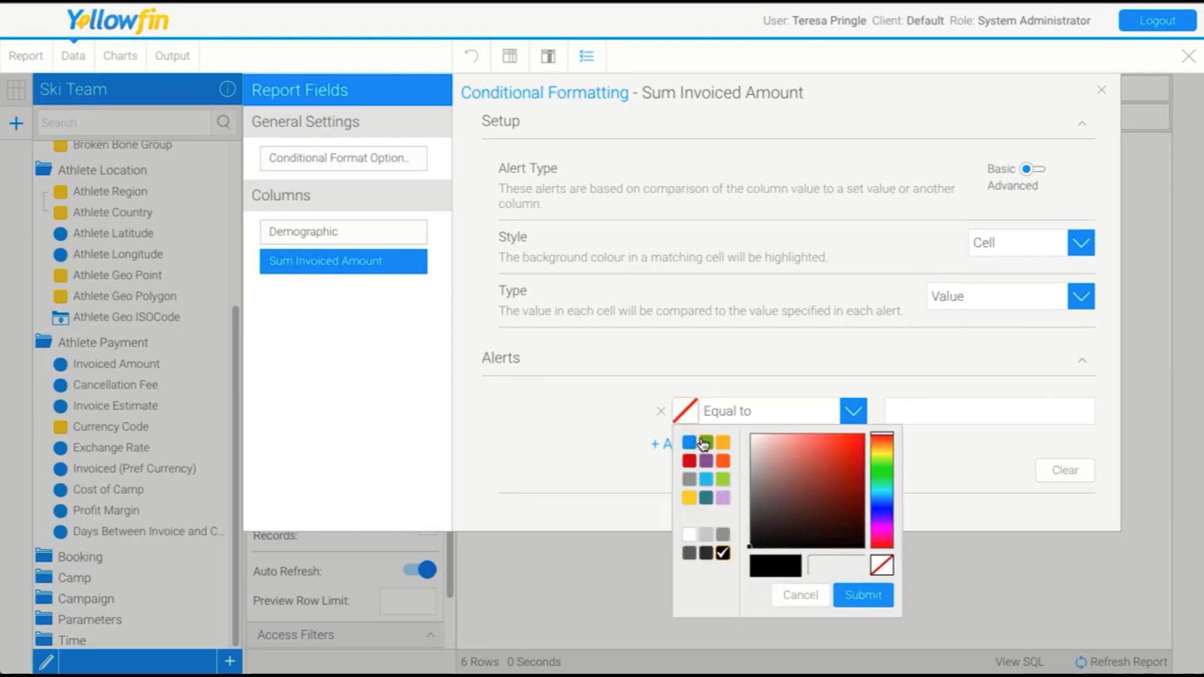
{"action": "left_click", "coordinate": [706, 442]}
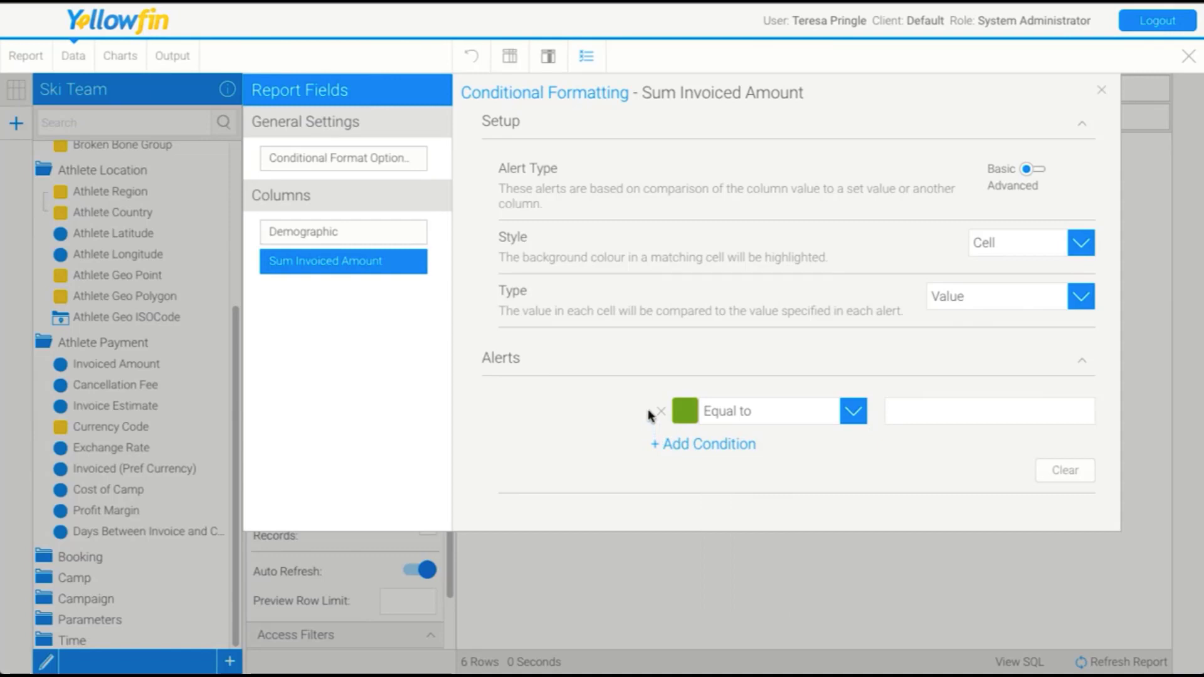
{"action": "left_click", "coordinate": [717, 419]}
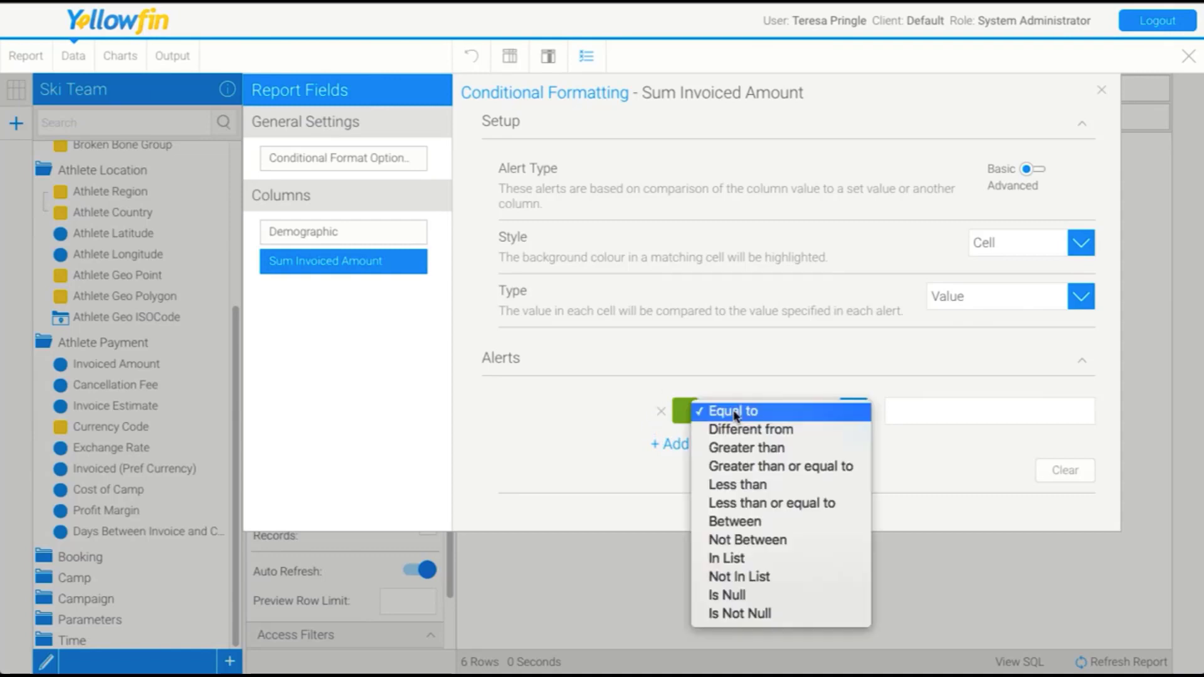
{"action": "left_click", "coordinate": [744, 448]}
{"action": "left_click", "coordinate": [898, 416]}
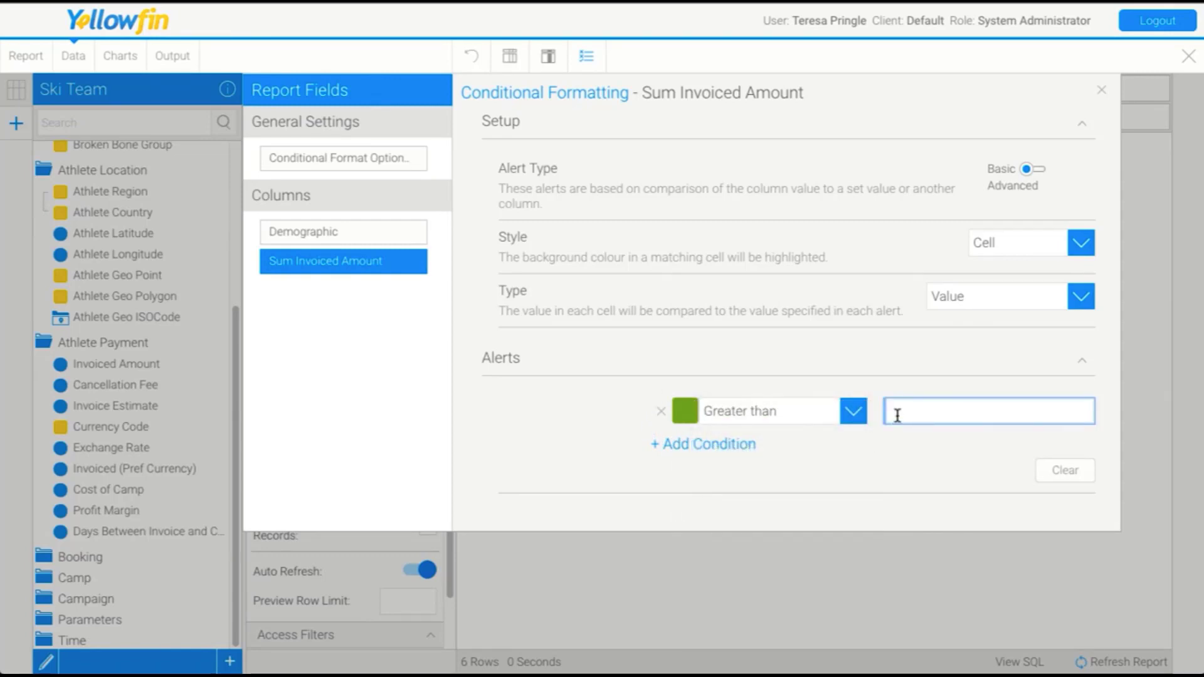
{"action": "type", "text": "100,000,000"}
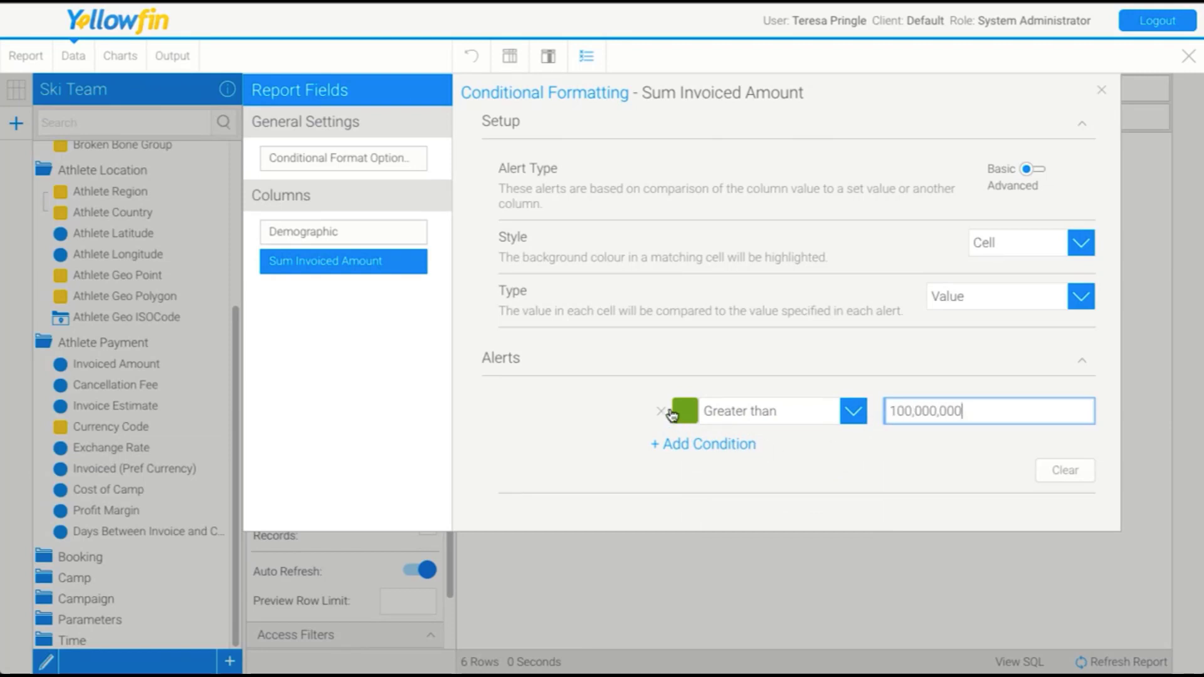
{"action": "left_click", "coordinate": [1101, 91]}
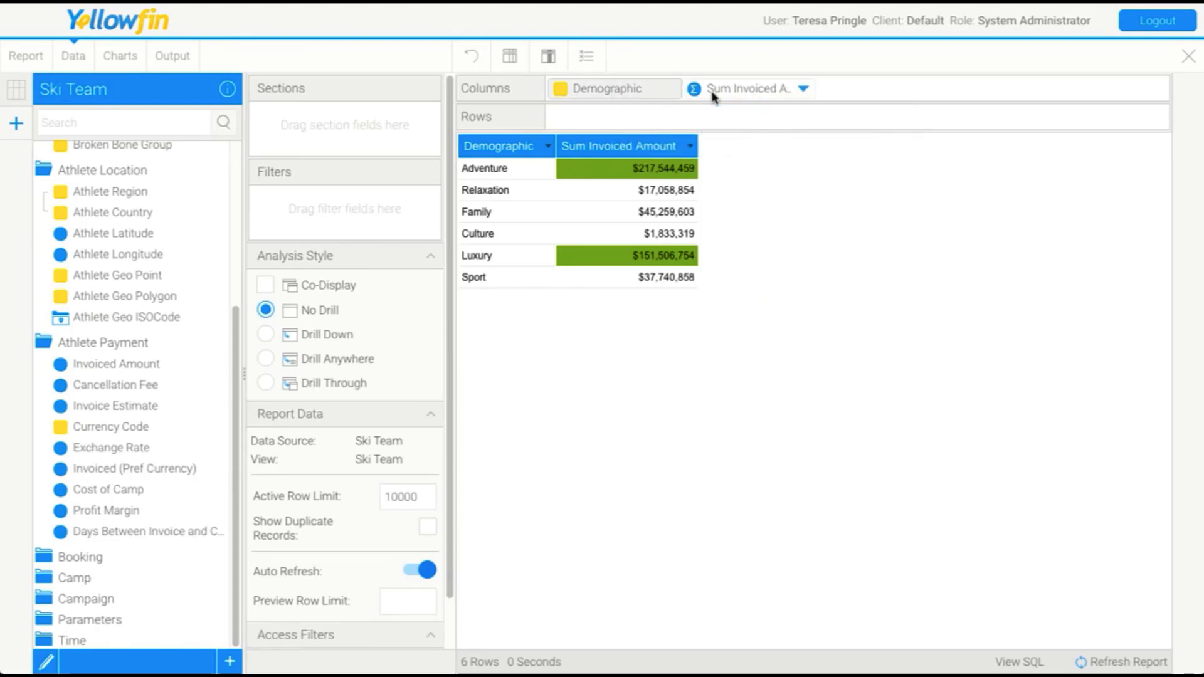
Remove the Demographic and Sum Invoiced Amount columns to empty the report
{"action": "left_click_drag", "start_coordinate": [611, 91], "coordinate": [213, 398]}
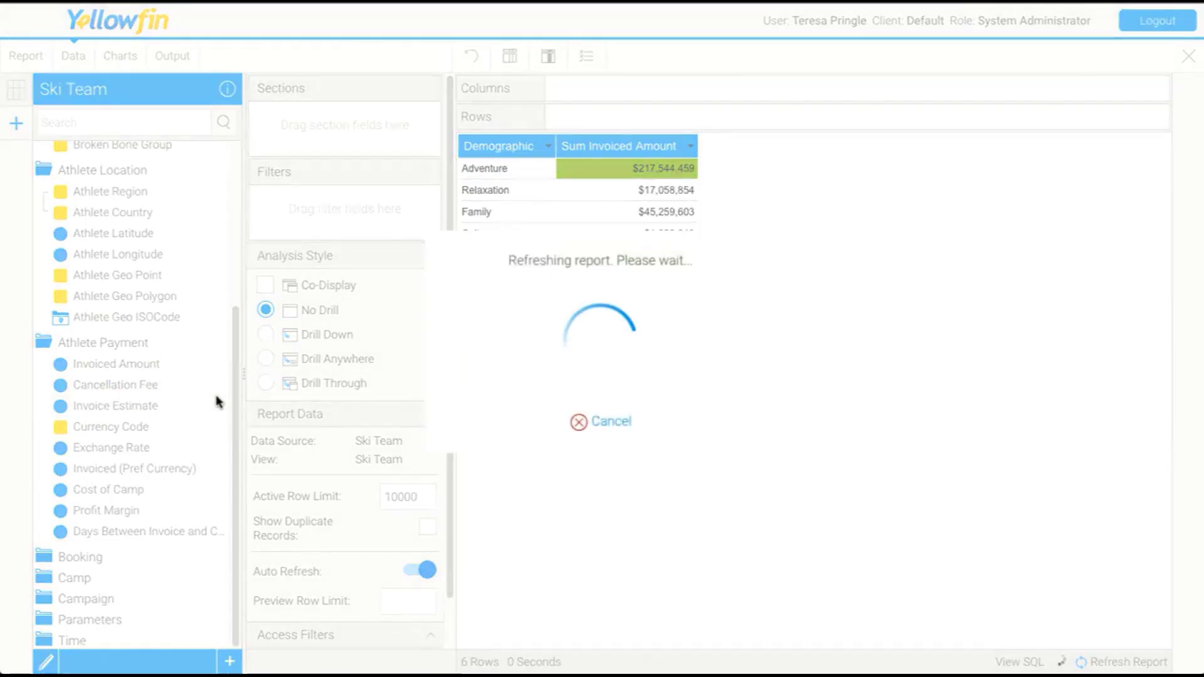
{"action": "scroll", "coordinate": [205, 390], "scroll_direction": "up", "scroll_amount": 4}
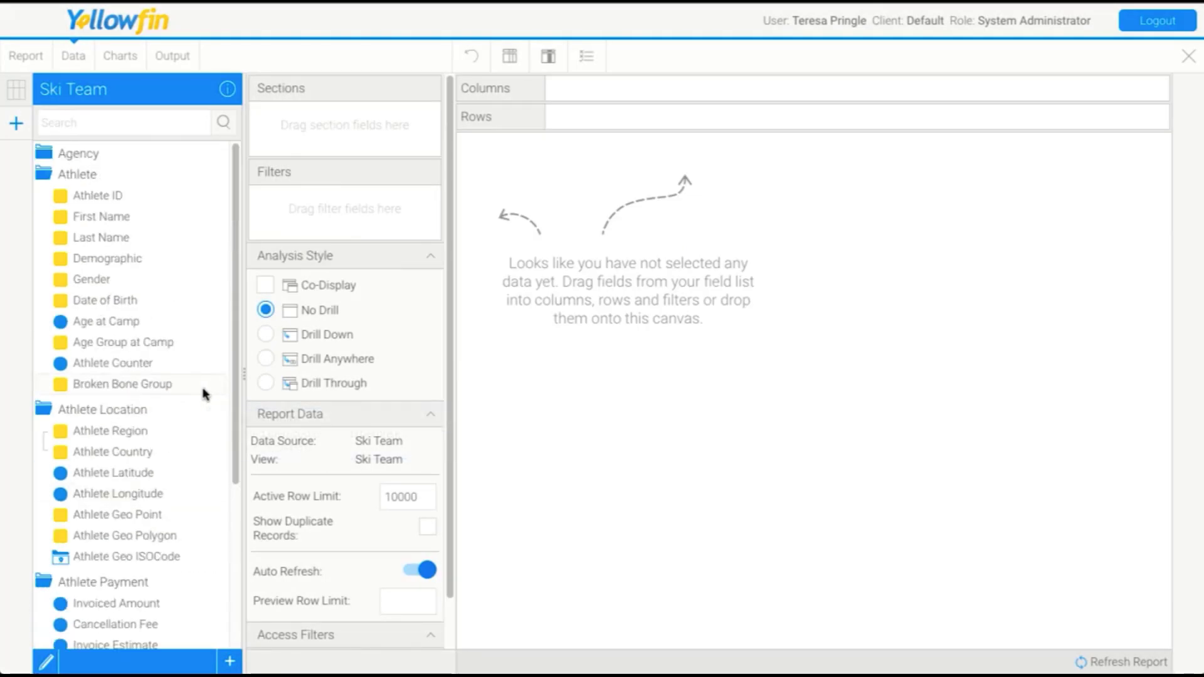
Add Age at Camp and Invoiced Amount as report columns and set the Age at Camp aggregation to None
{"action": "left_click_drag", "start_coordinate": [129, 319], "coordinate": [646, 293]}
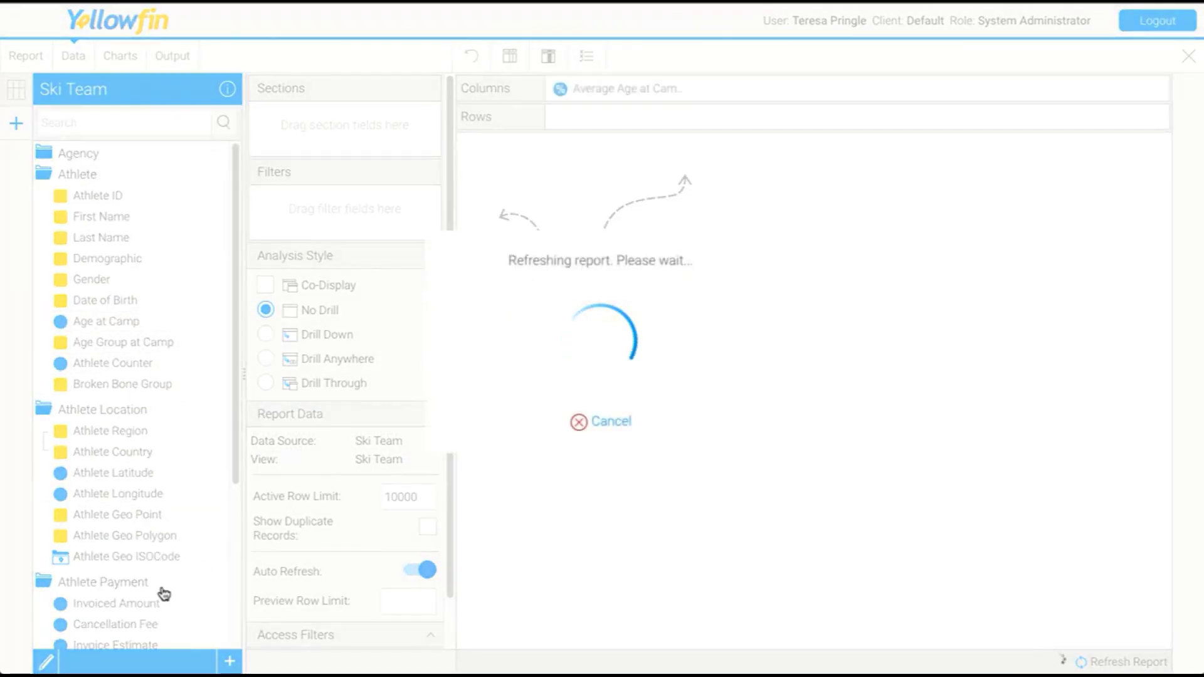
{"action": "left_click_drag", "start_coordinate": [107, 603], "coordinate": [804, 294]}
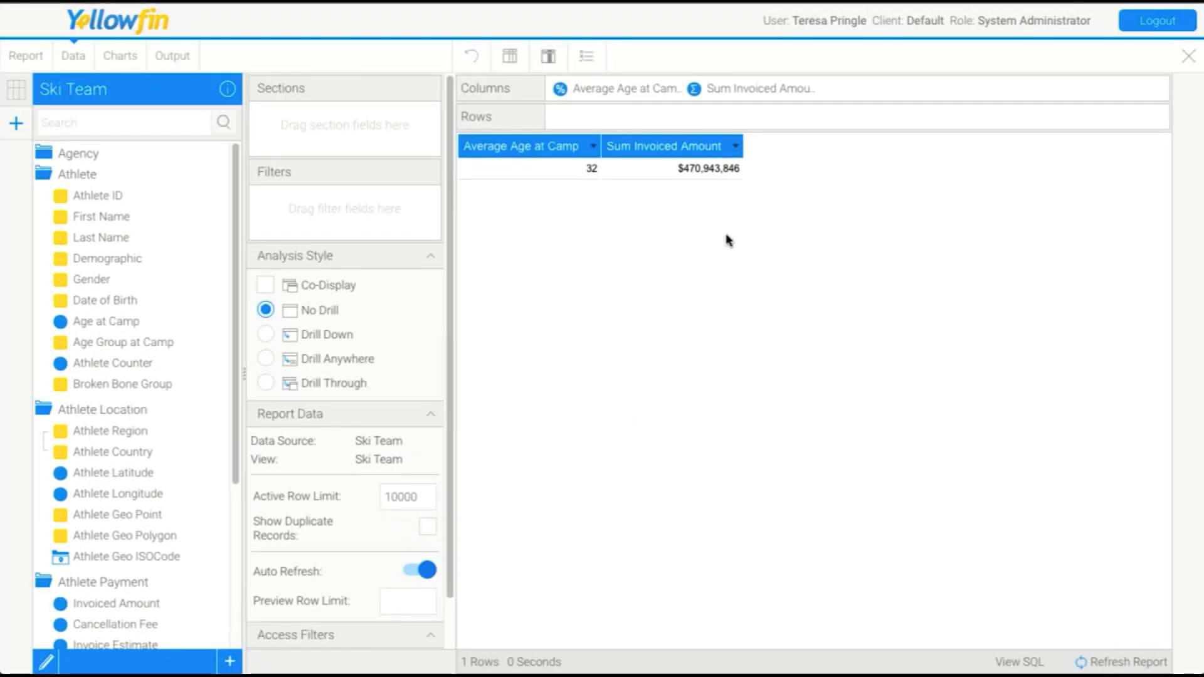
{"action": "left_click", "coordinate": [593, 151]}
{"action": "mouse_move", "coordinate": [683, 199]}
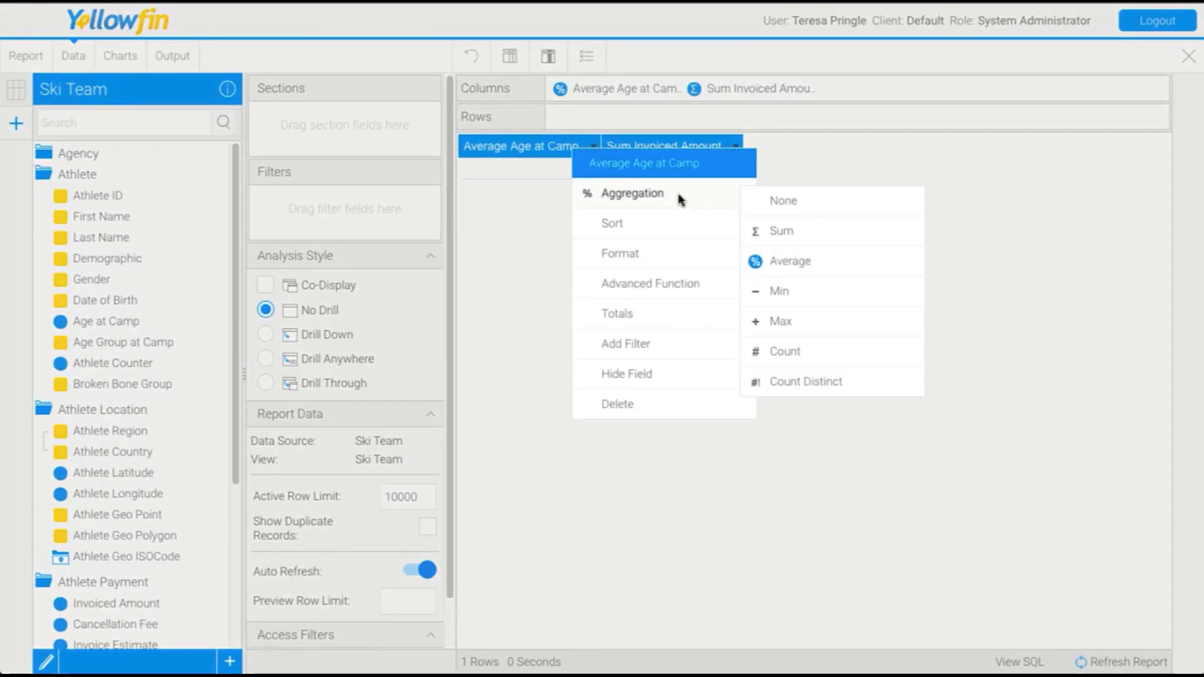
{"action": "left_click", "coordinate": [778, 200]}
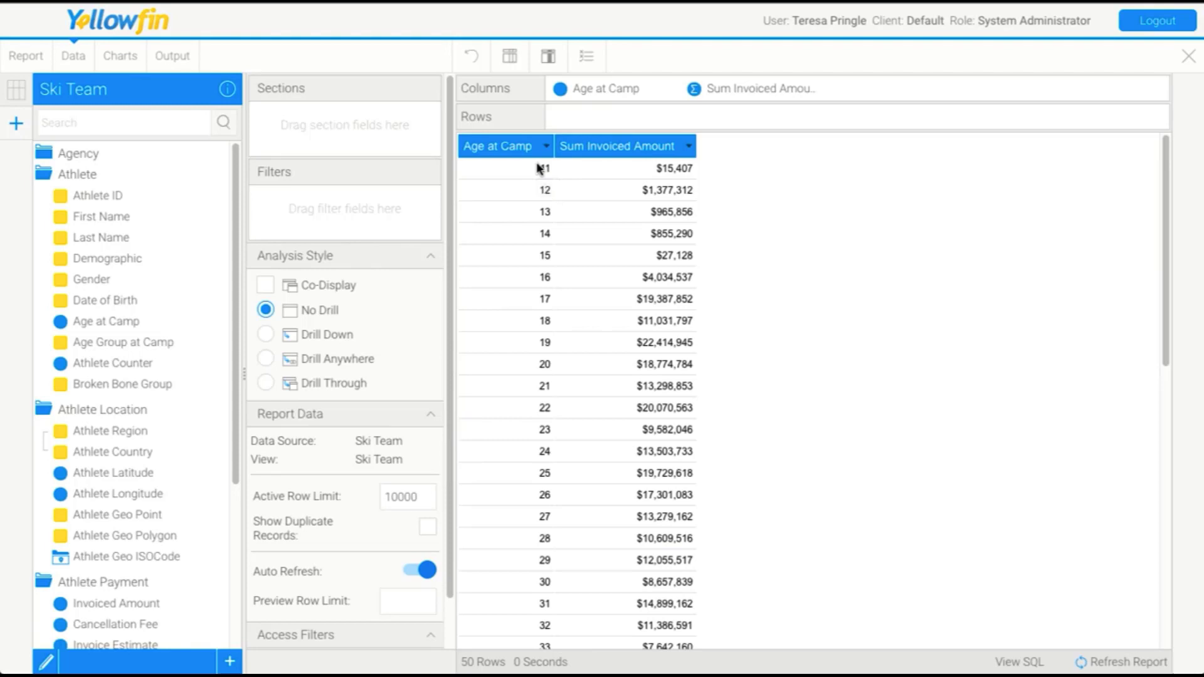
Start grouping the Age at Camp data with a group displayed as "0 - 19" for values less than 20
{"action": "left_click", "coordinate": [549, 149]}
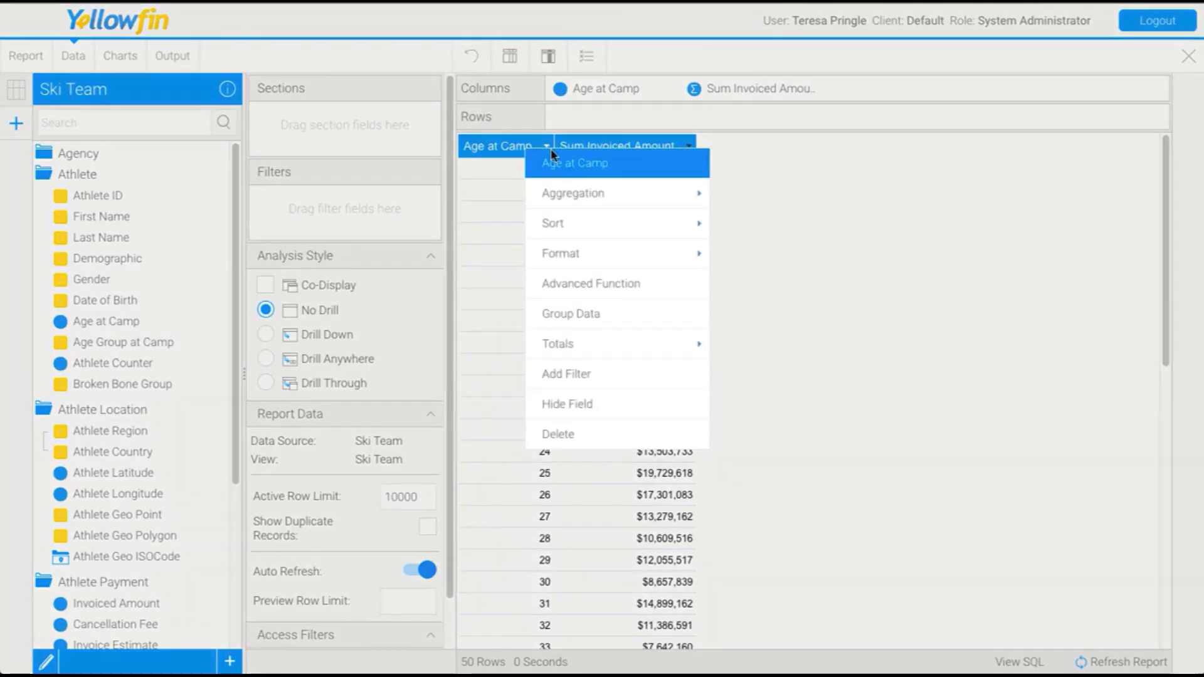
{"action": "left_click", "coordinate": [625, 320]}
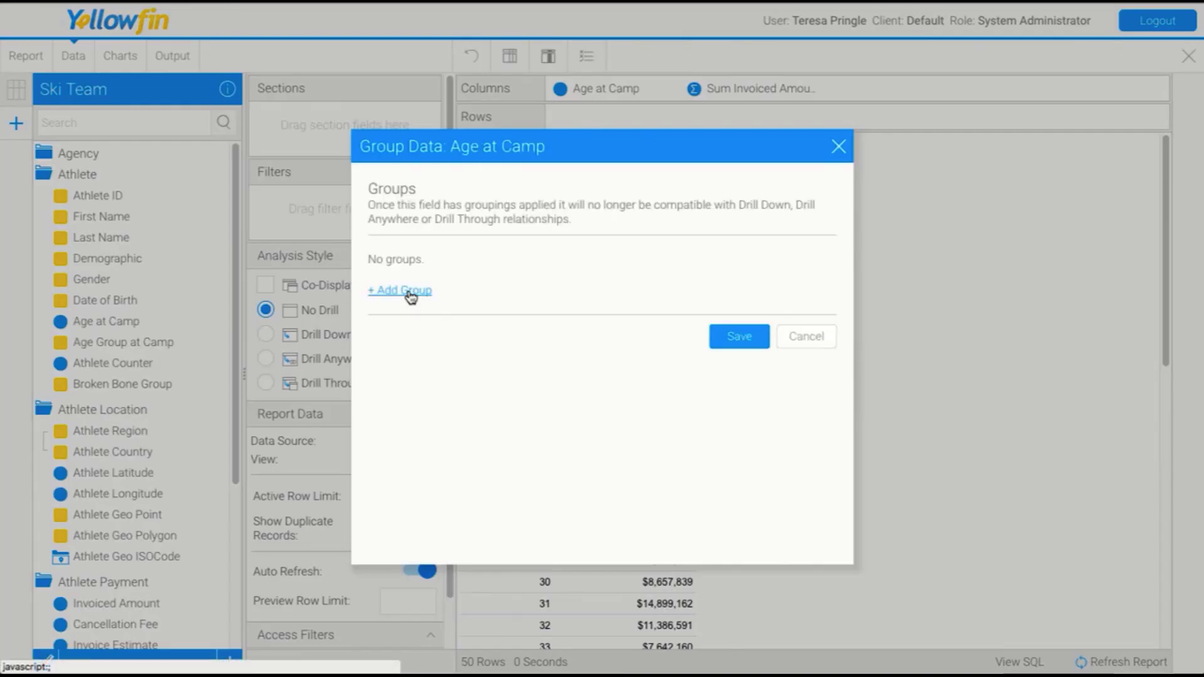
{"action": "left_click", "coordinate": [409, 294]}
{"action": "left_click", "coordinate": [650, 199]}
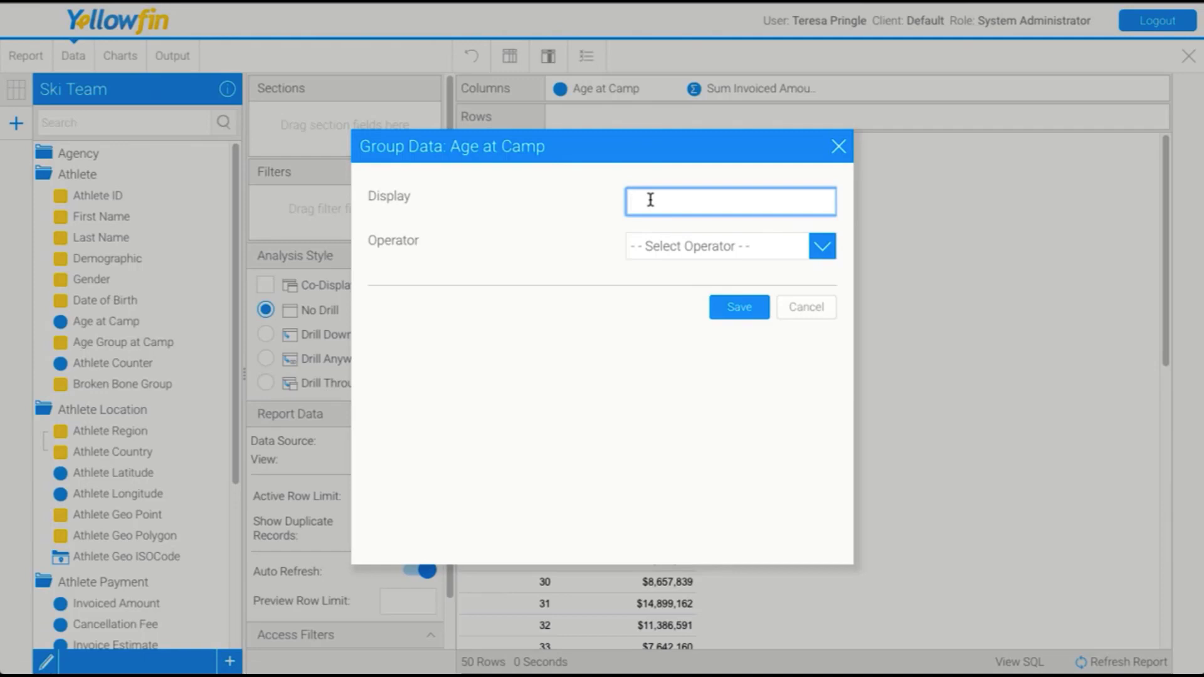
{"action": "type", "text": "0 -"}
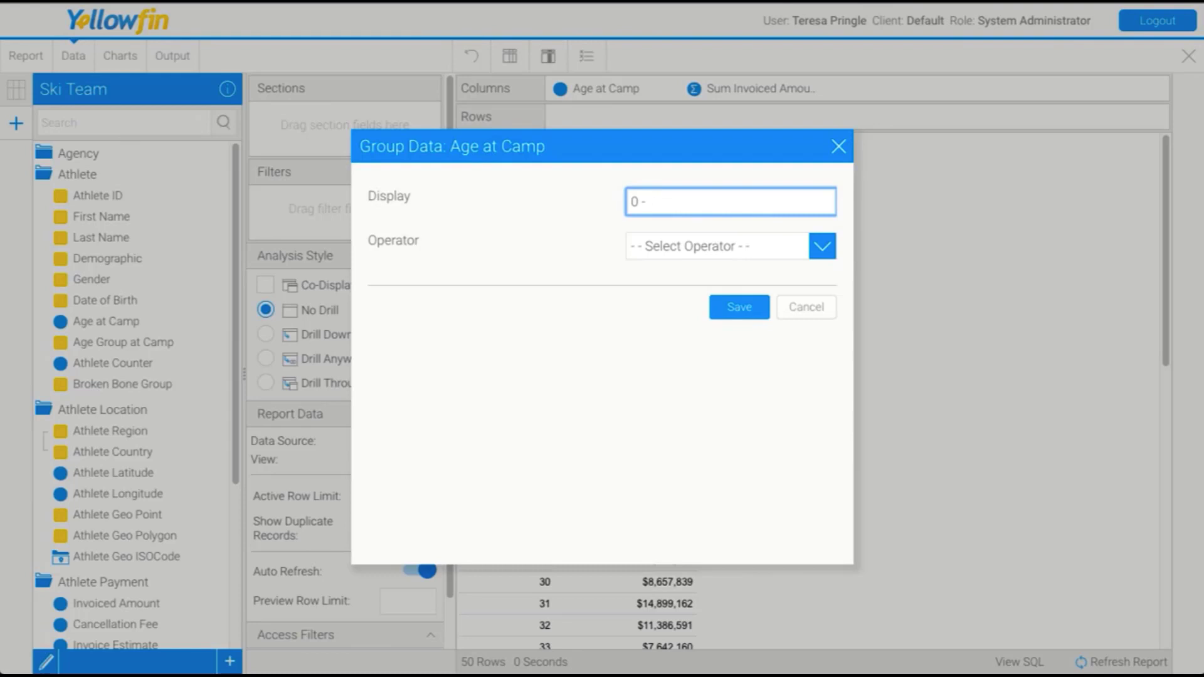
{"action": "type", "text": " 19"}
{"action": "left_click", "coordinate": [652, 246]}
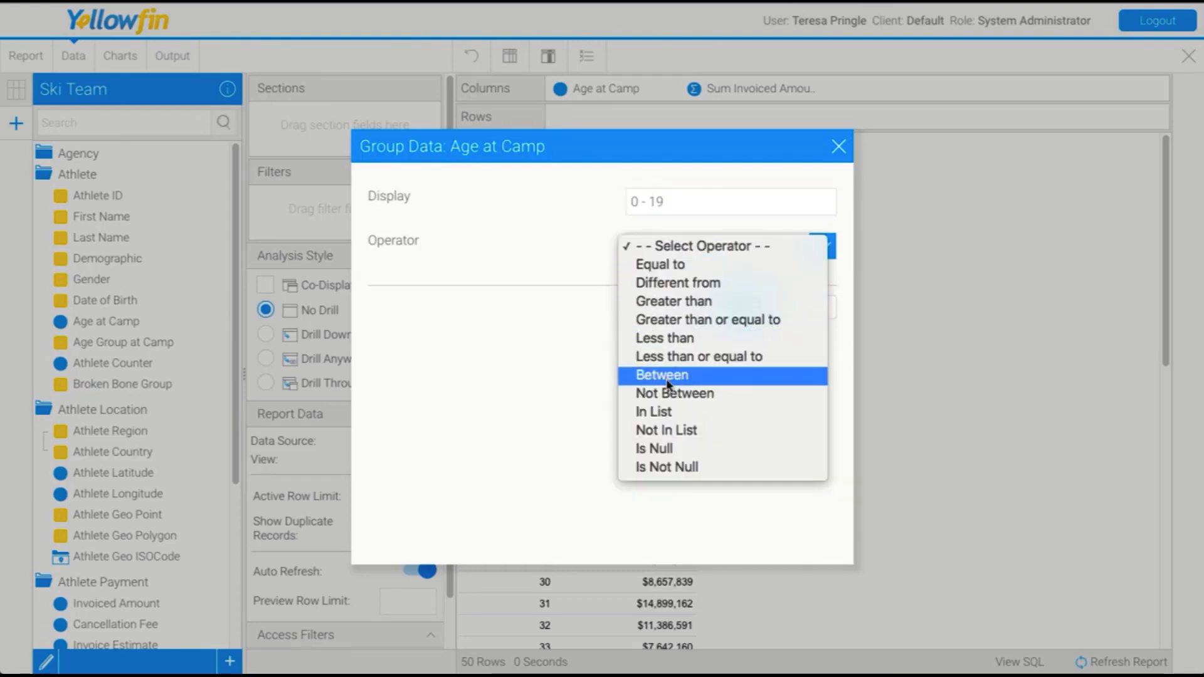
{"action": "left_click", "coordinate": [666, 338]}
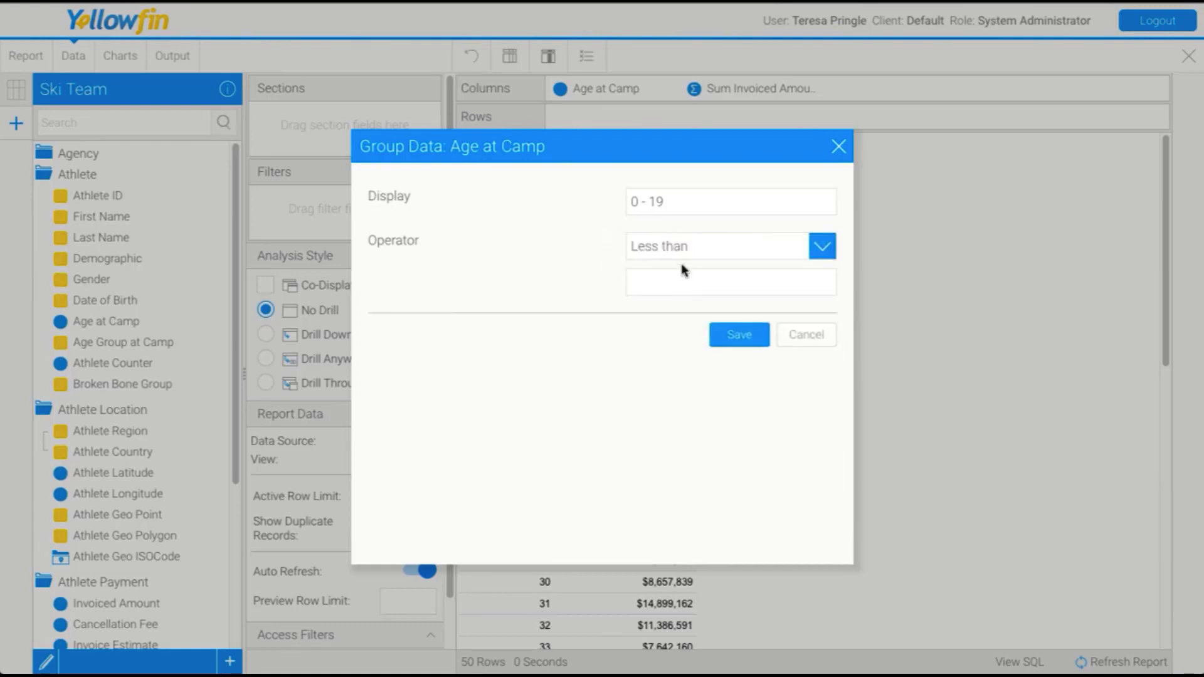
{"action": "left_click", "coordinate": [671, 284]}
{"action": "type", "text": "20"}
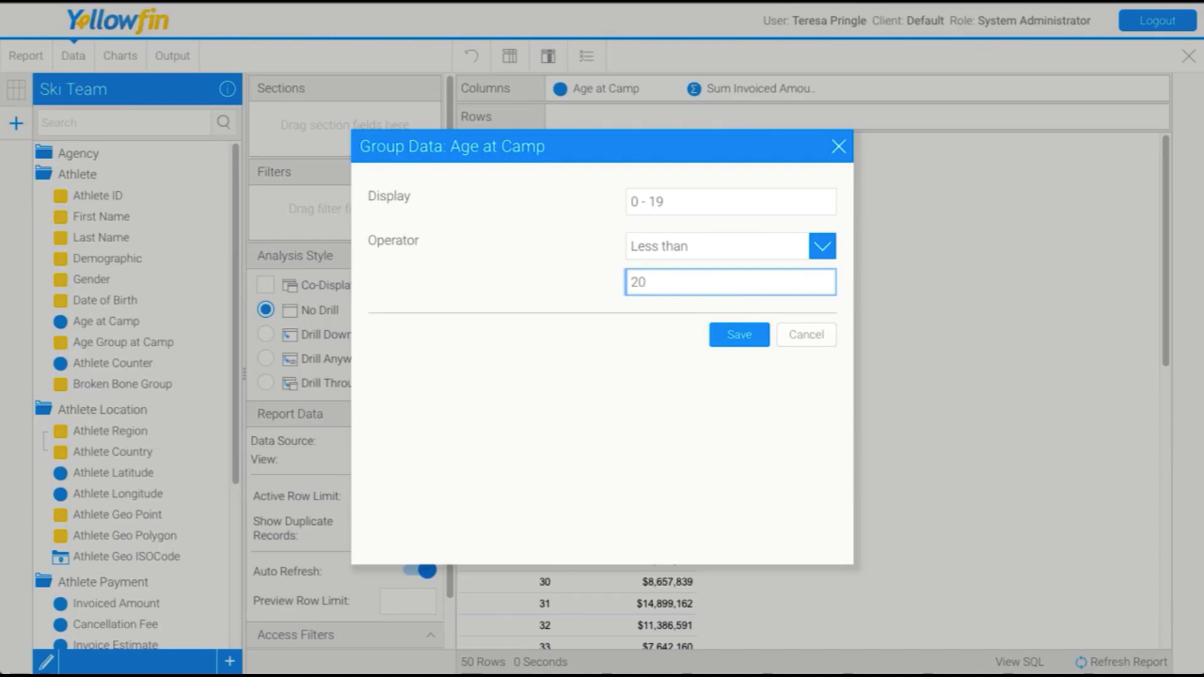
{"action": "left_click_drag", "start_coordinate": [485, 147], "coordinate": [752, 140]}
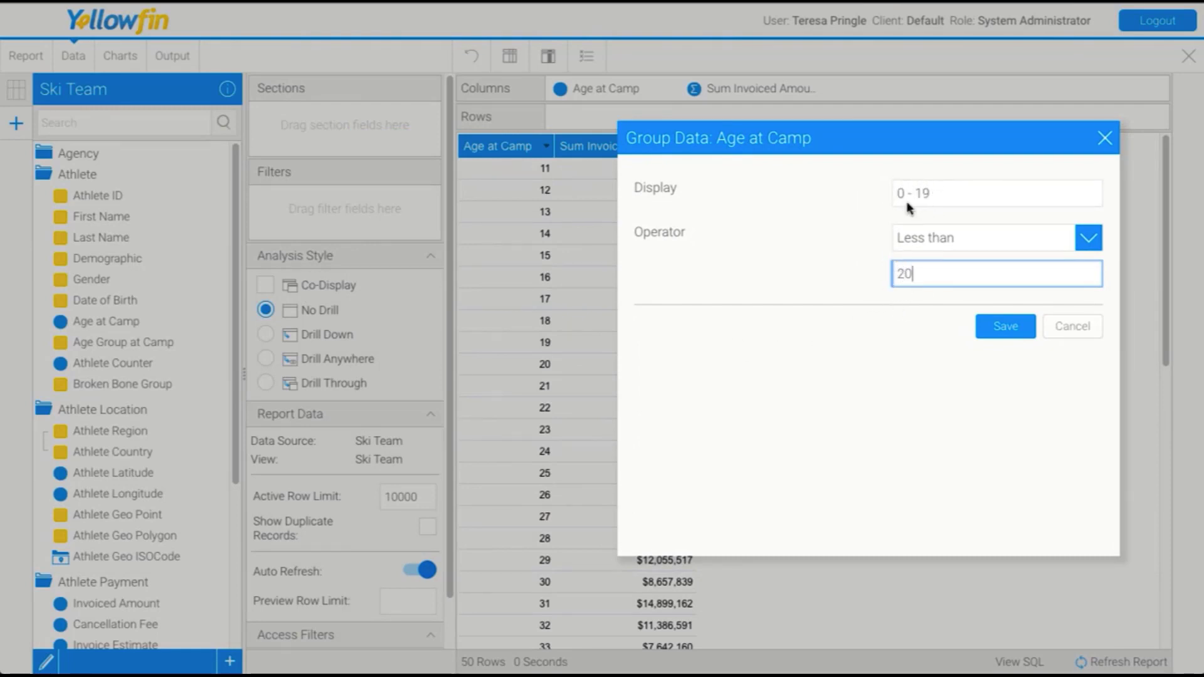
{"action": "left_click", "coordinate": [999, 327]}
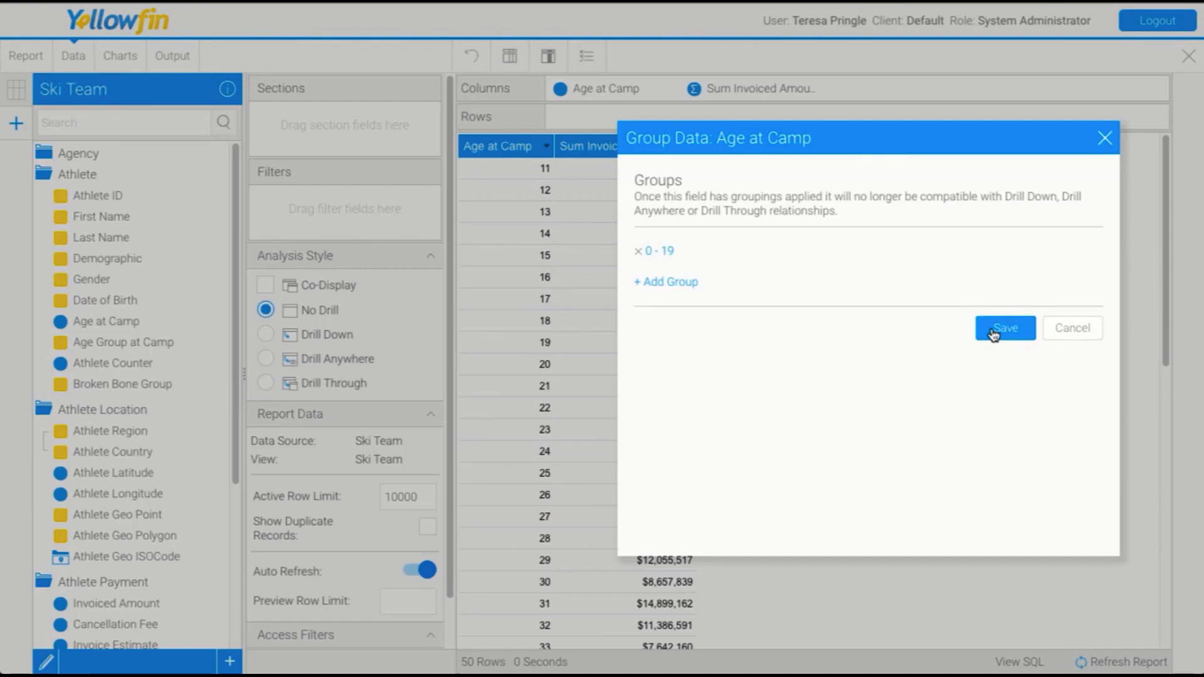
Add a second Age at Camp group displayed as "20 - 50" for values between 20 and 50
{"action": "left_click", "coordinate": [687, 292]}
{"action": "left_click", "coordinate": [913, 196]}
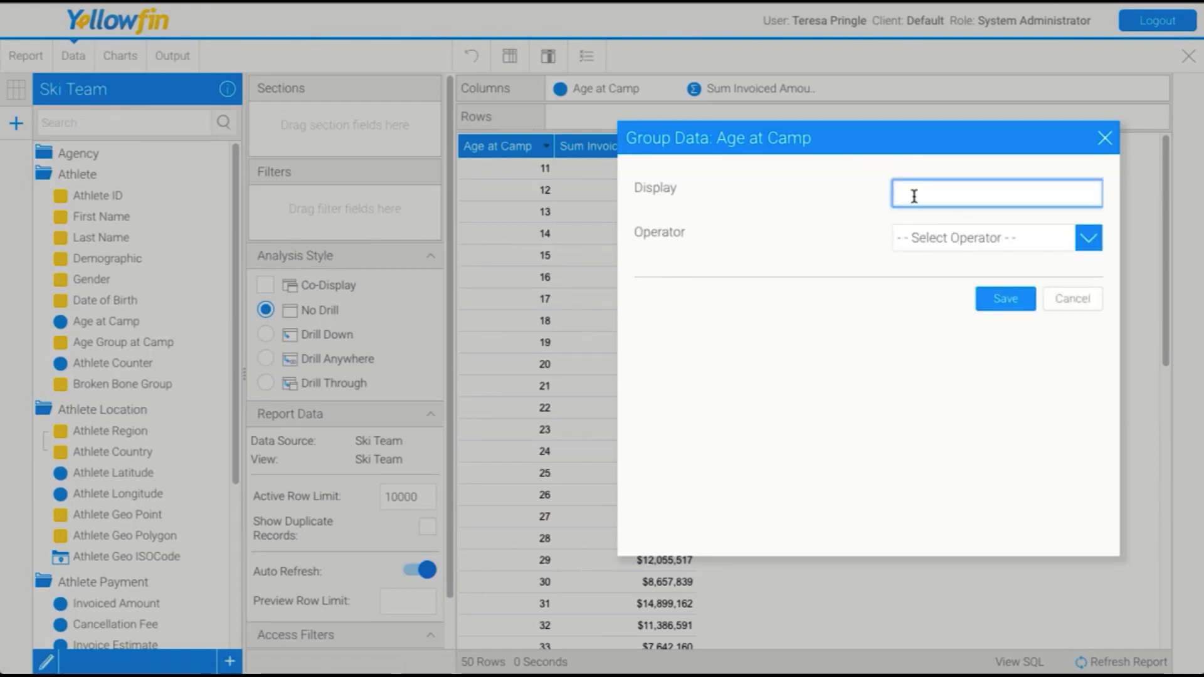
{"action": "type", "text": "20-50"}
{"action": "key", "text": "Left"}
{"action": "key", "text": "Left"}
{"action": "key", "text": "Left"}
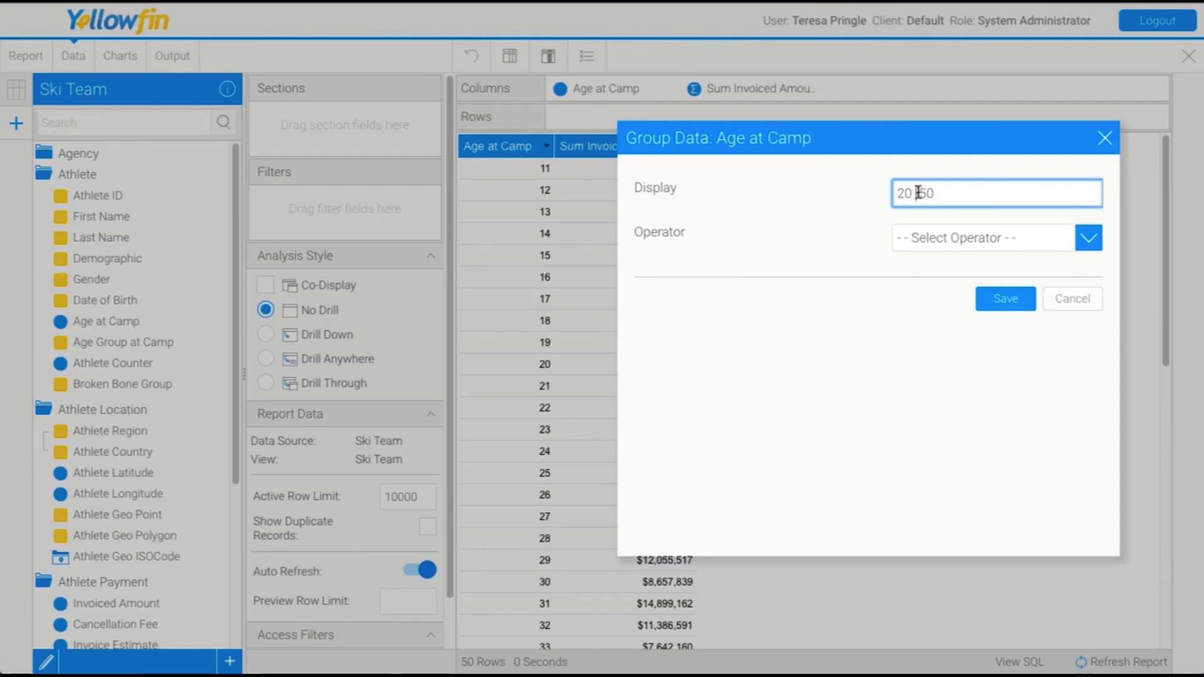
{"action": "key", "text": "Right"}
{"action": "left_click", "coordinate": [947, 237]}
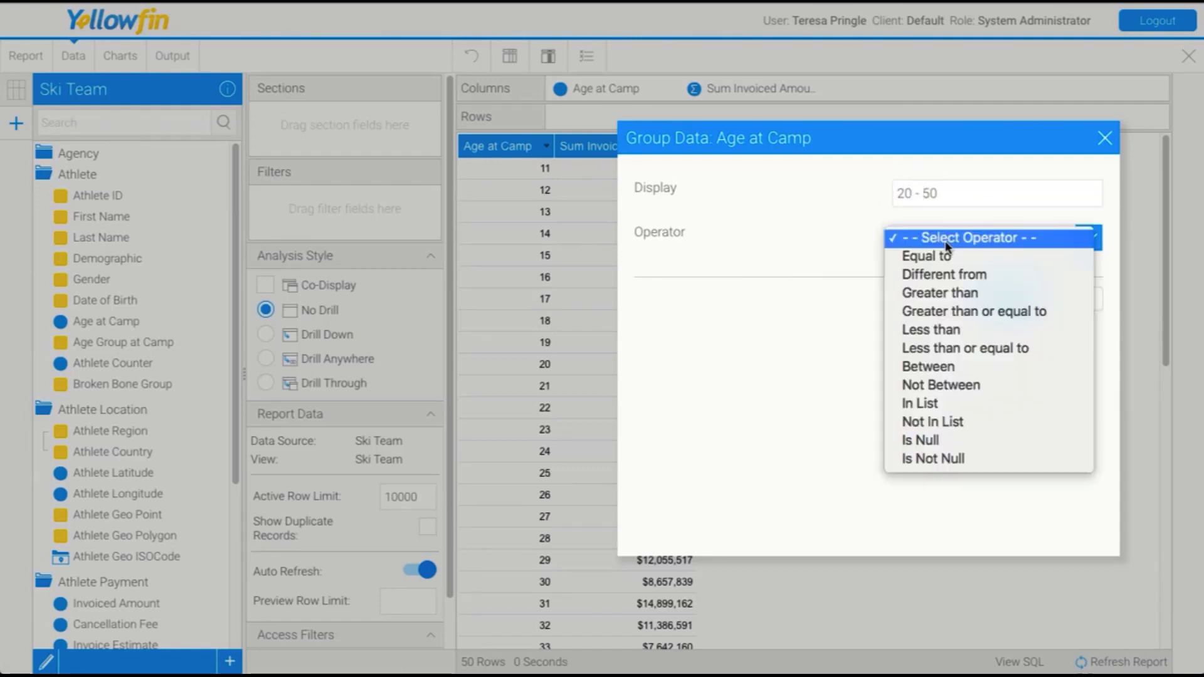
{"action": "left_click", "coordinate": [938, 370]}
{"action": "left_click", "coordinate": [928, 276]}
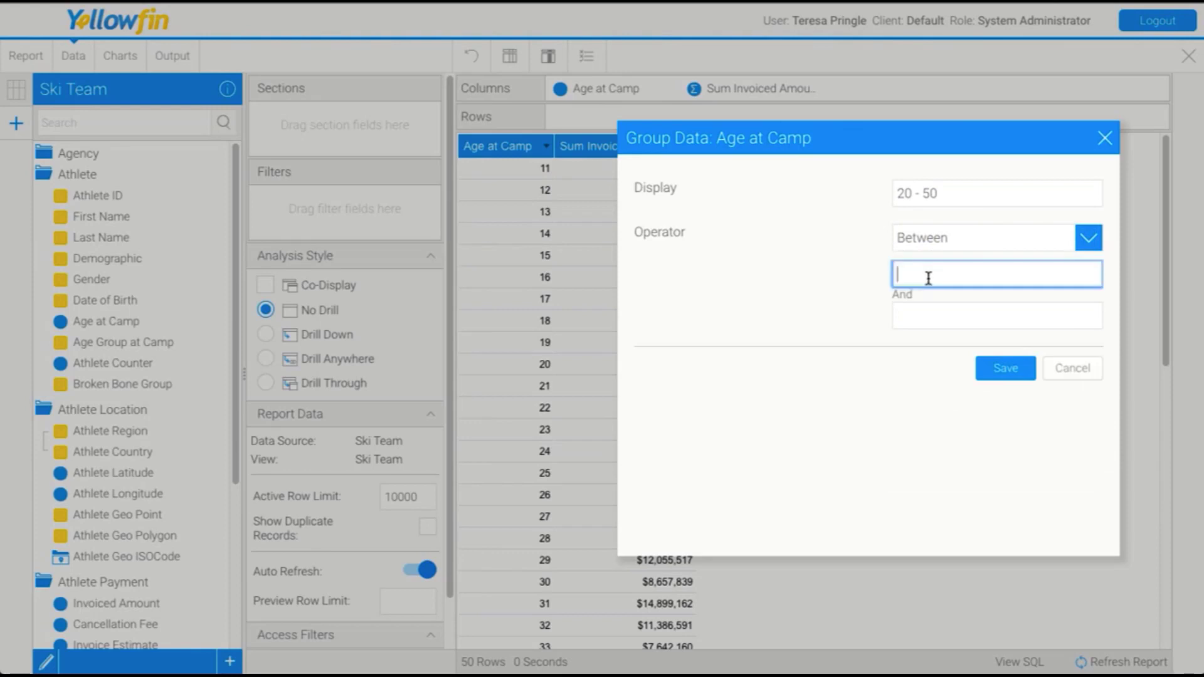
{"action": "type", "text": "20"}
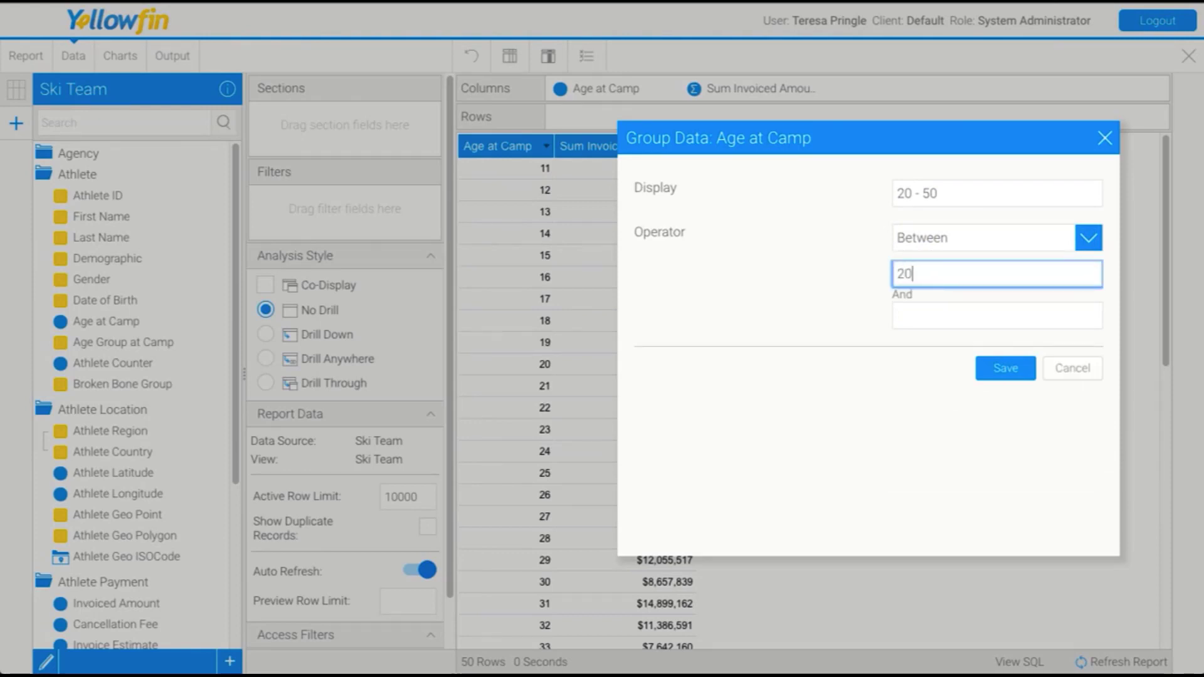
{"action": "left_click", "coordinate": [924, 316]}
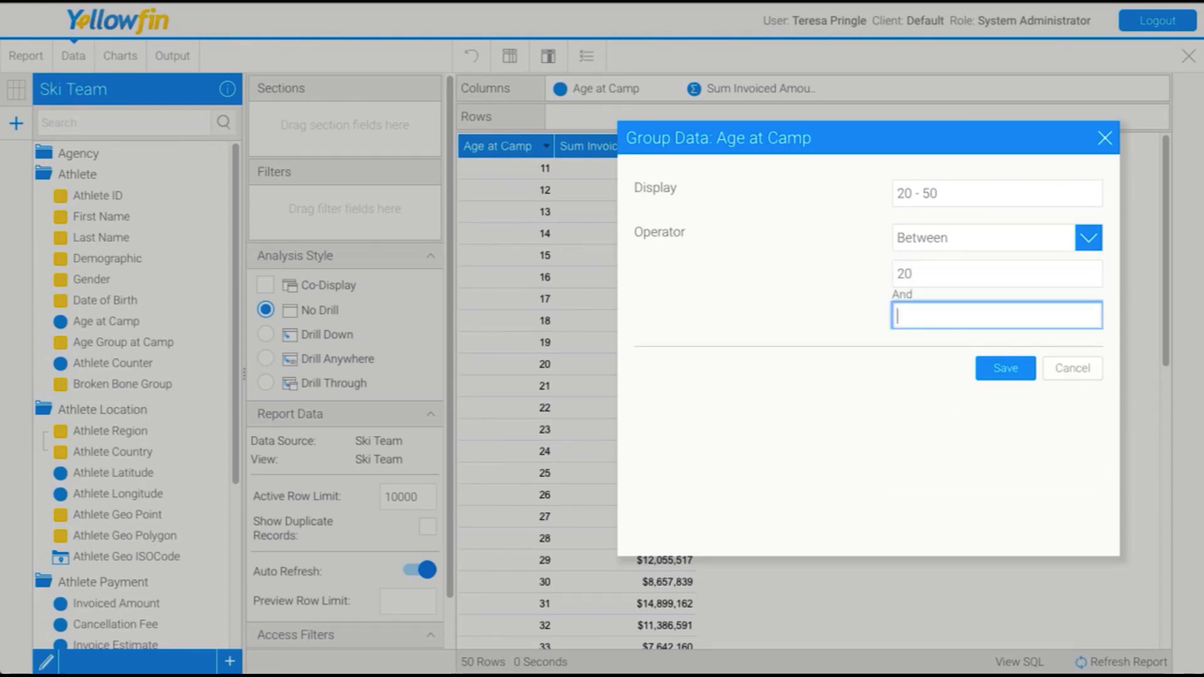
{"action": "type", "text": "50"}
{"action": "left_click", "coordinate": [1005, 368]}
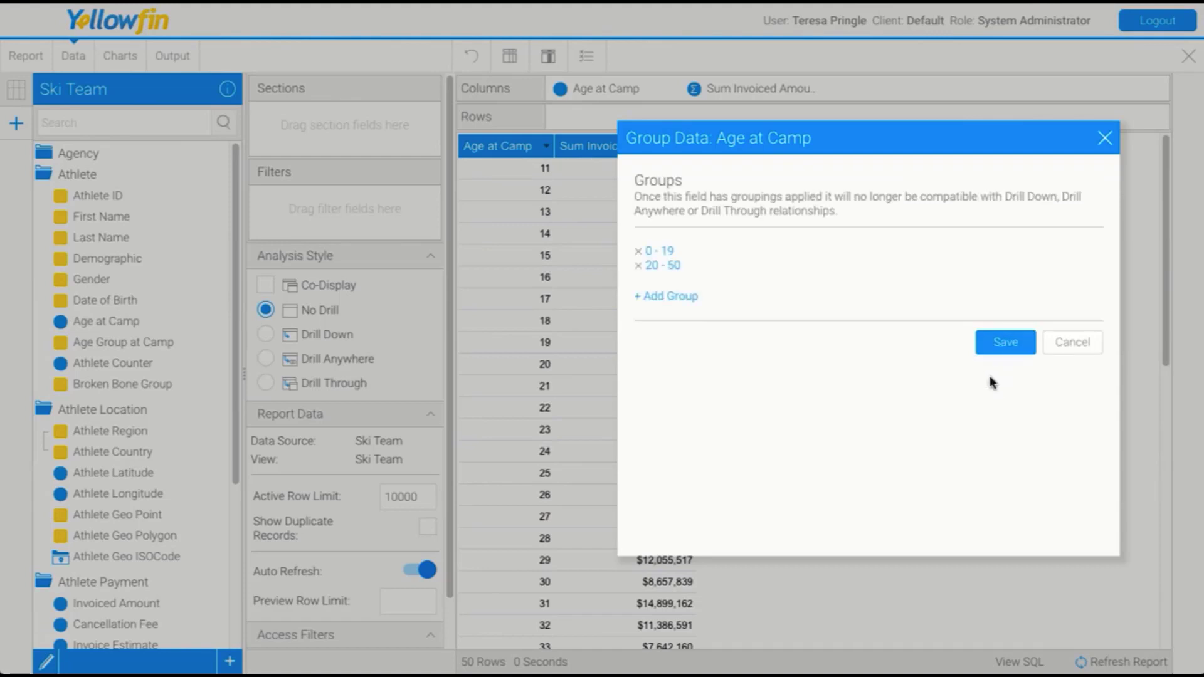
Add a third Age at Camp group displayed as "51 +" for values greater than 50 and save the grouping
{"action": "left_click", "coordinate": [678, 307]}
{"action": "left_click", "coordinate": [941, 195]}
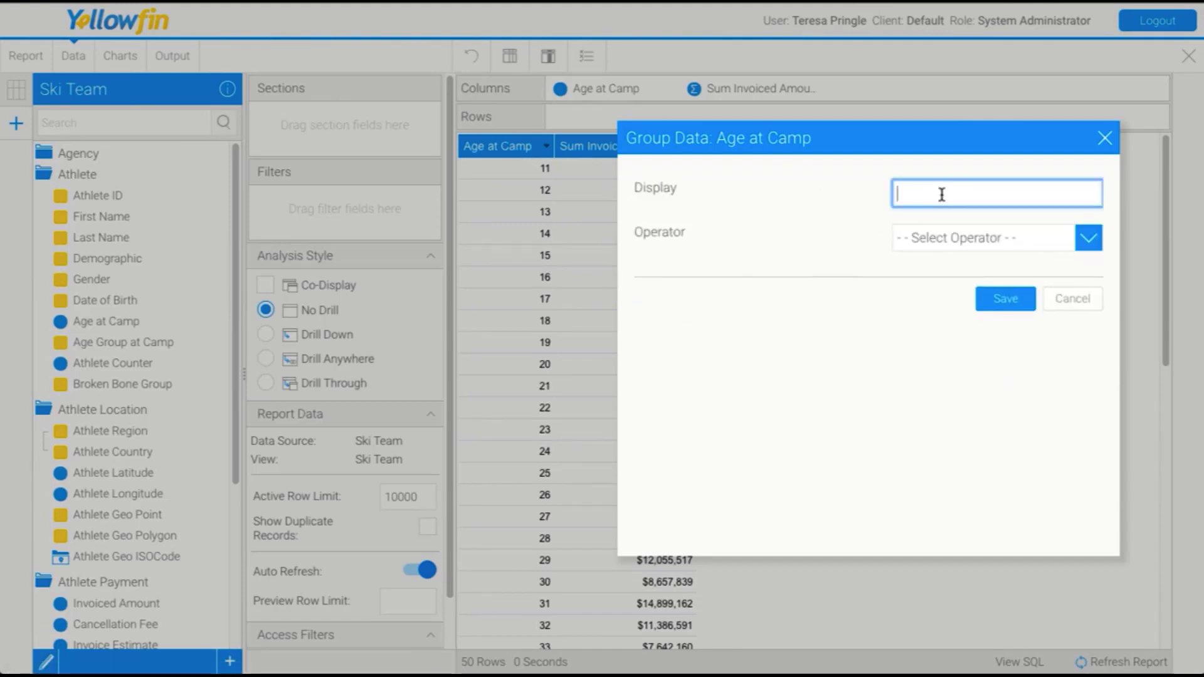
{"action": "type", "text": "51 +"}
{"action": "left_click", "coordinate": [964, 241]}
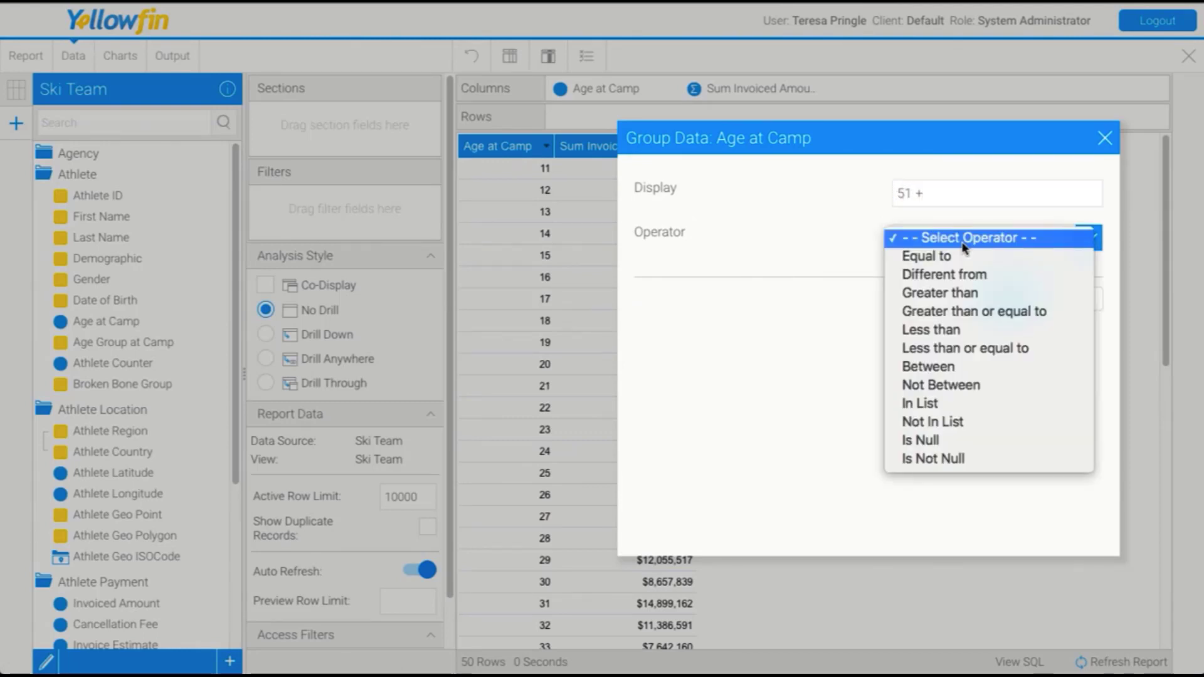
{"action": "left_click", "coordinate": [943, 303]}
{"action": "left_click", "coordinate": [948, 274]}
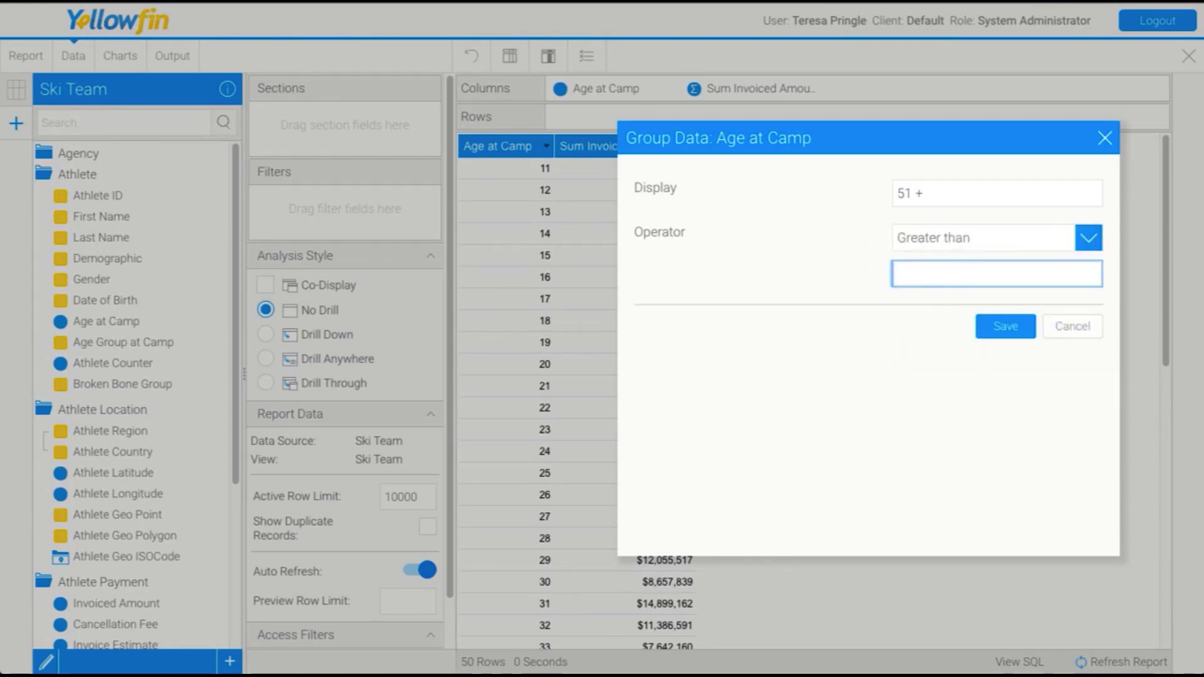
{"action": "type", "text": "50"}
{"action": "left_click", "coordinate": [1003, 327]}
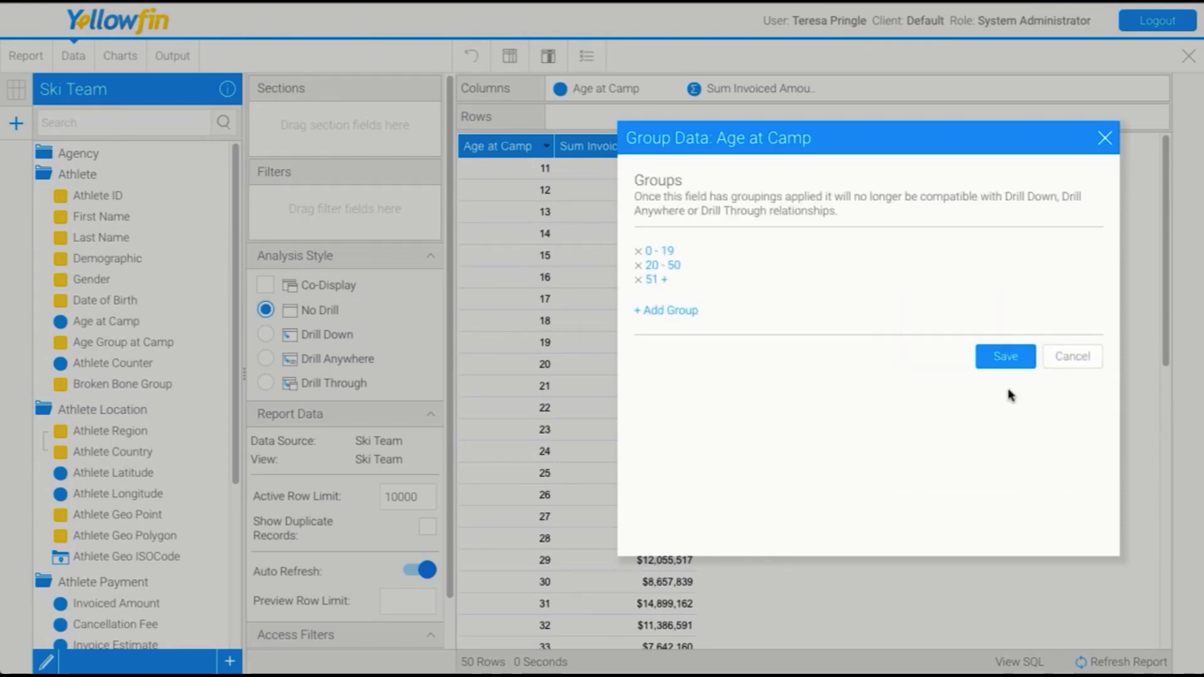
{"action": "left_click", "coordinate": [1006, 363]}
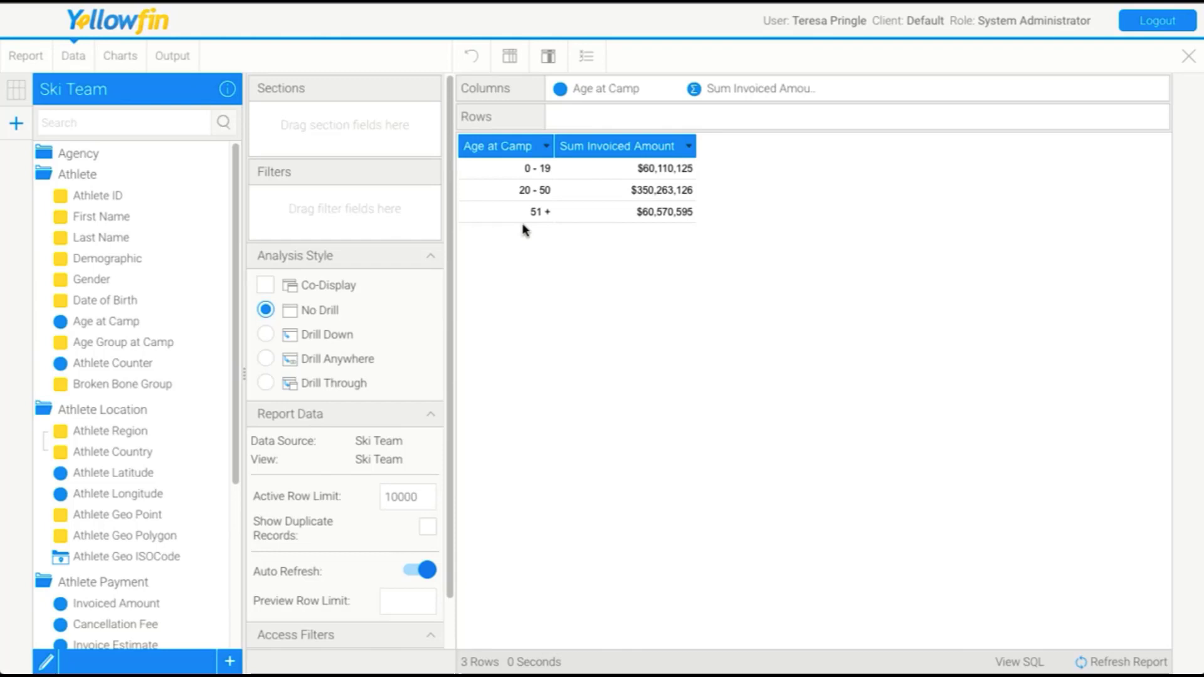
Review the SQL statement behind the grouped report and close it
{"action": "left_click", "coordinate": [1018, 665]}
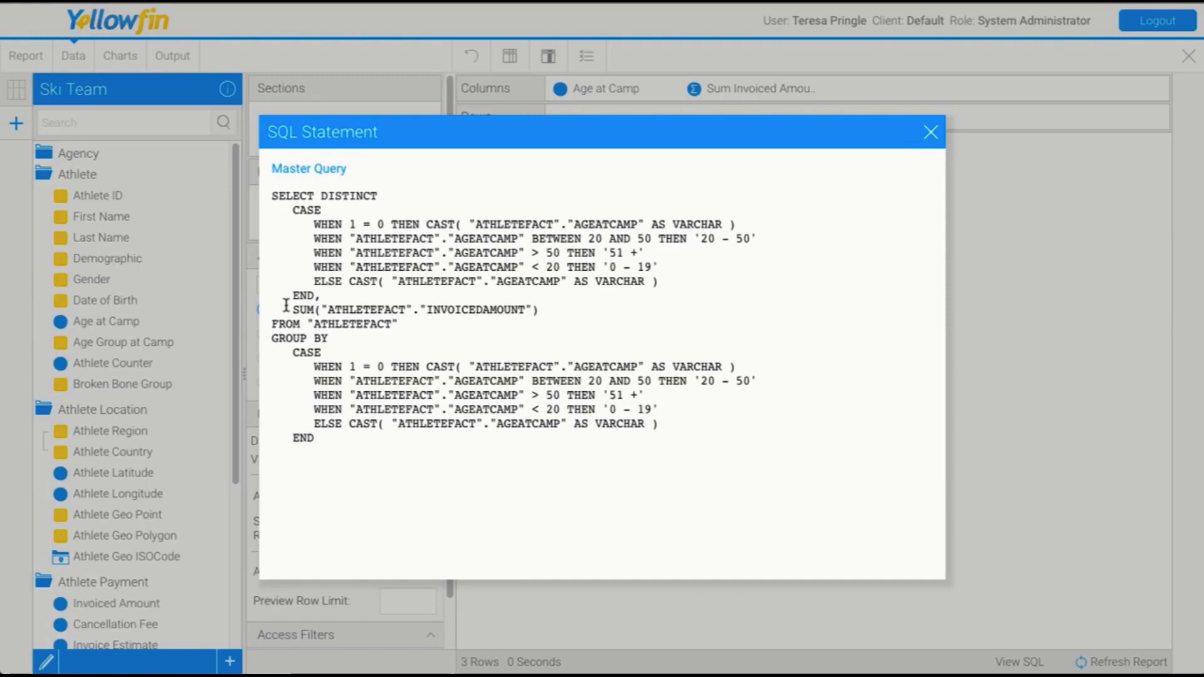
{"action": "left_click", "coordinate": [931, 131]}
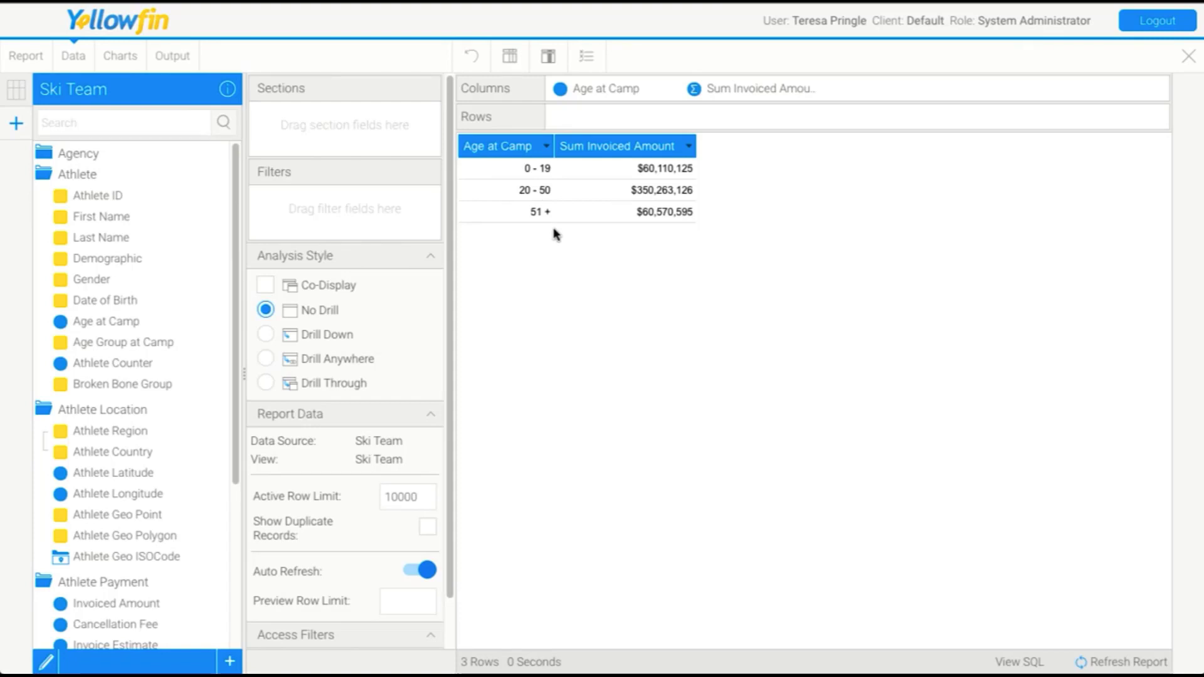
Review the Data and Column & Row Headings sections of the report formatting options, leaving the settings as they are
{"action": "left_click", "coordinate": [509, 57]}
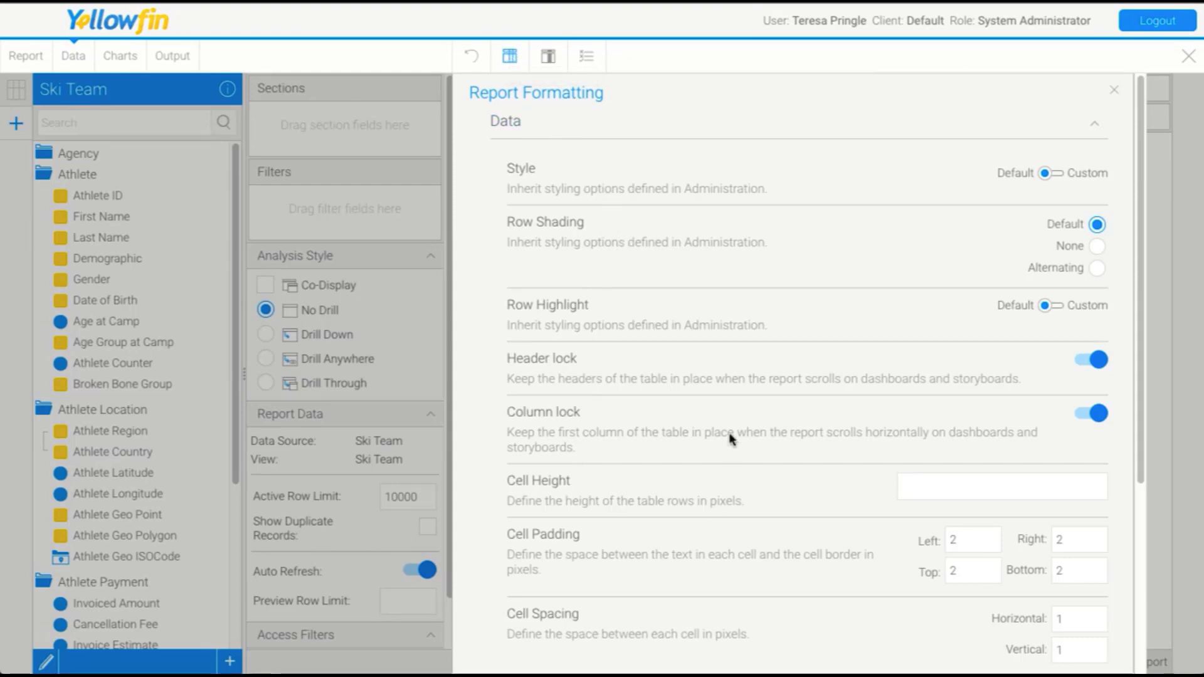
{"action": "left_click", "coordinate": [513, 123]}
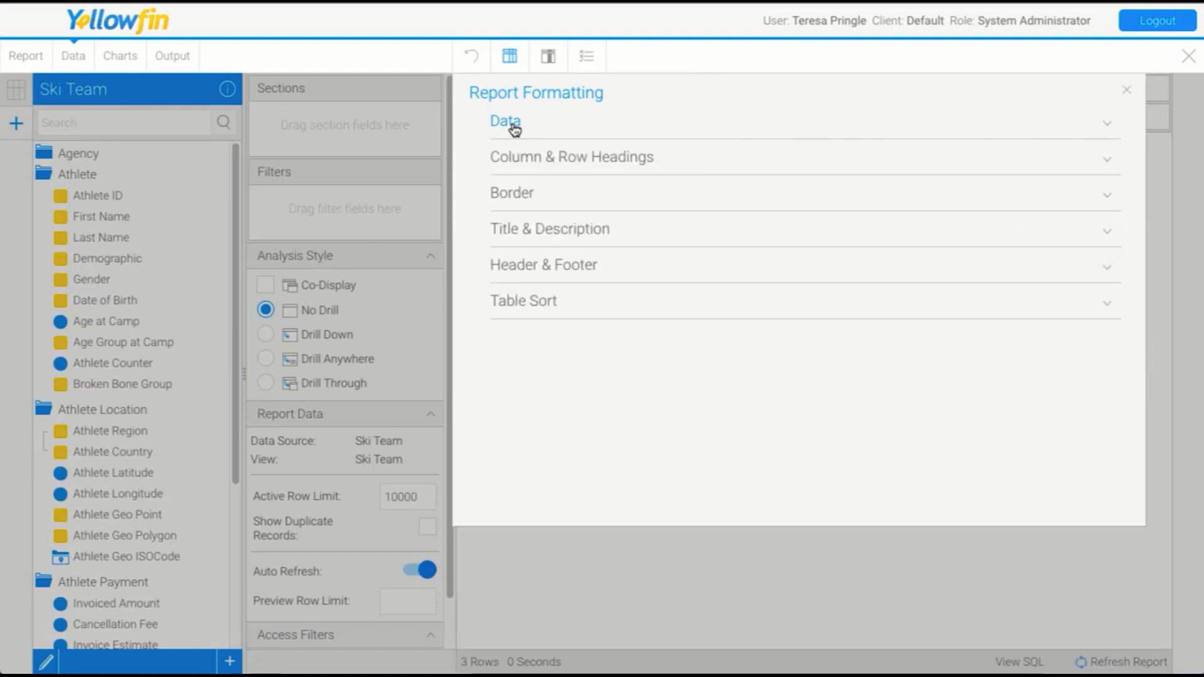
{"action": "left_click", "coordinate": [528, 155]}
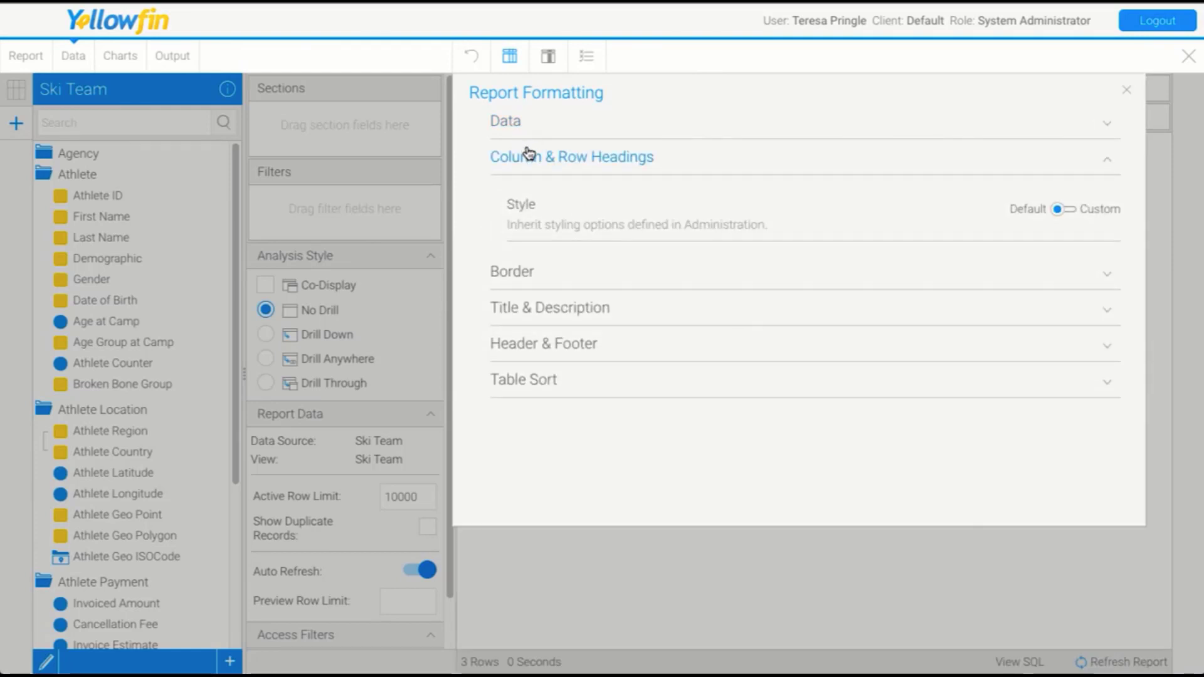
{"action": "left_click", "coordinate": [528, 156]}
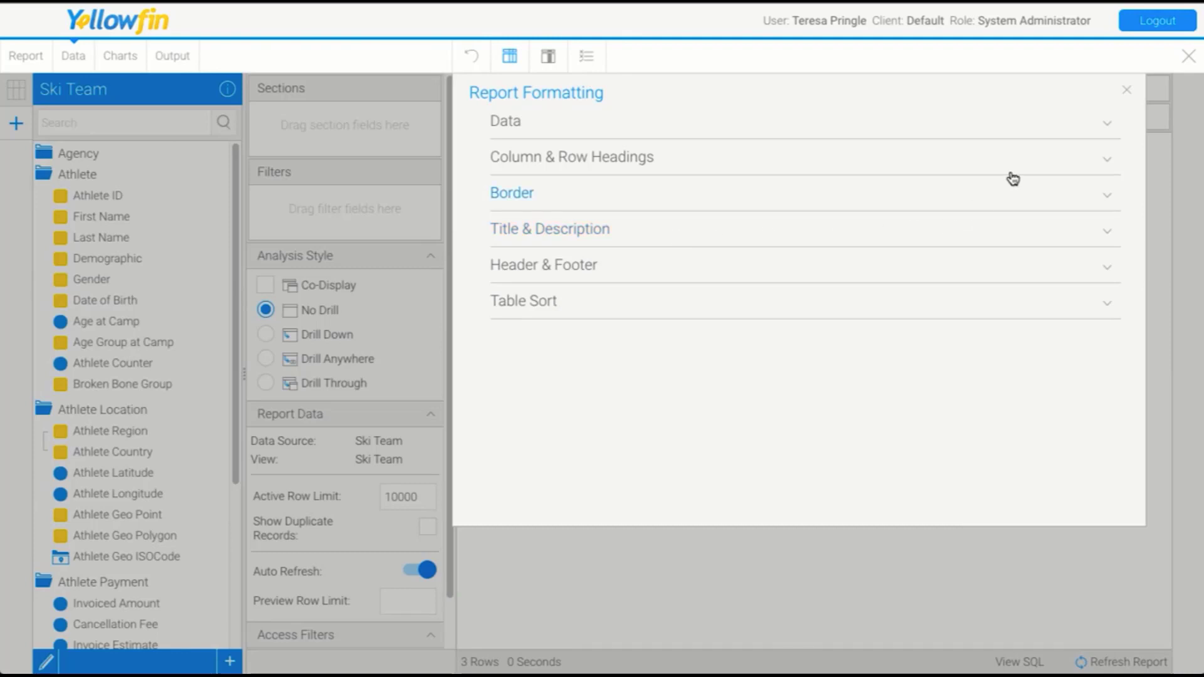
{"action": "left_click", "coordinate": [1126, 89]}
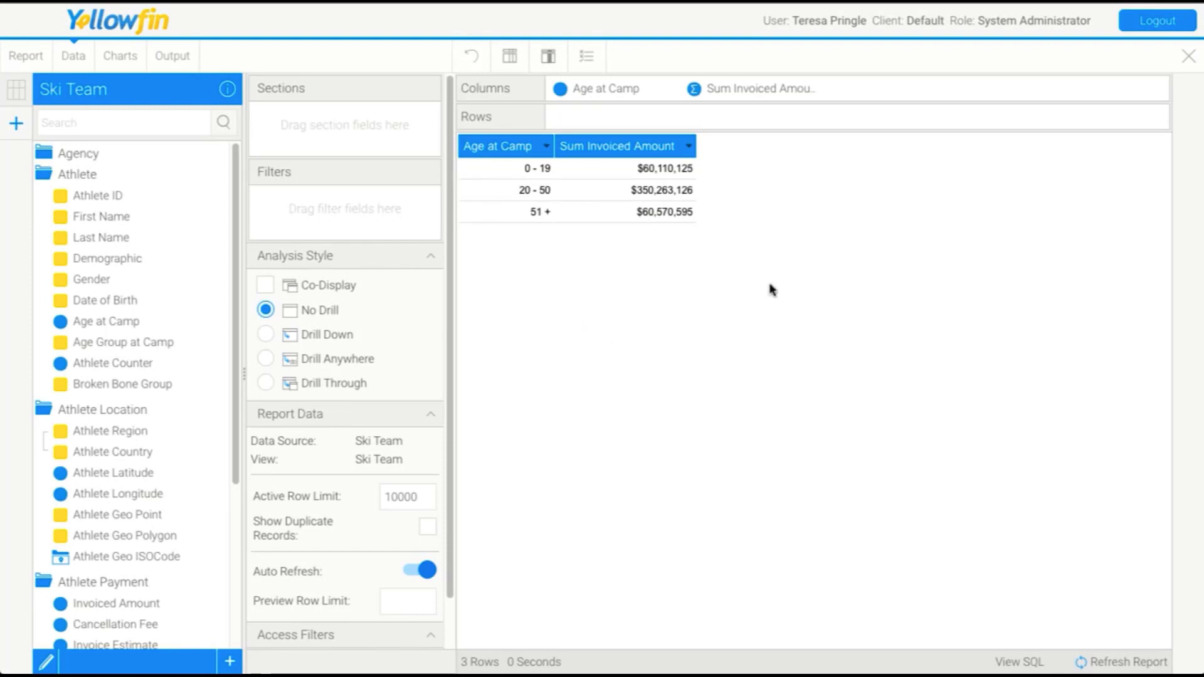
Close the report without activating it and open the T2 - Basic Content Writer Training storyboard
{"action": "left_click", "coordinate": [1188, 55]}
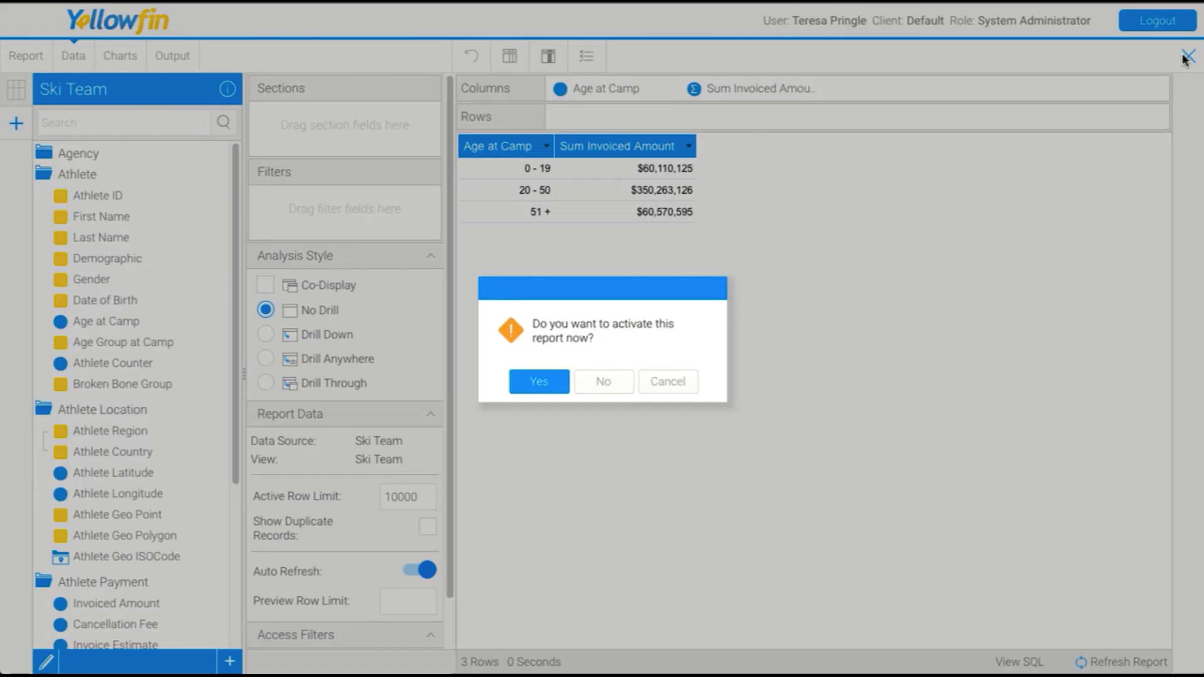
{"action": "left_click", "coordinate": [610, 387]}
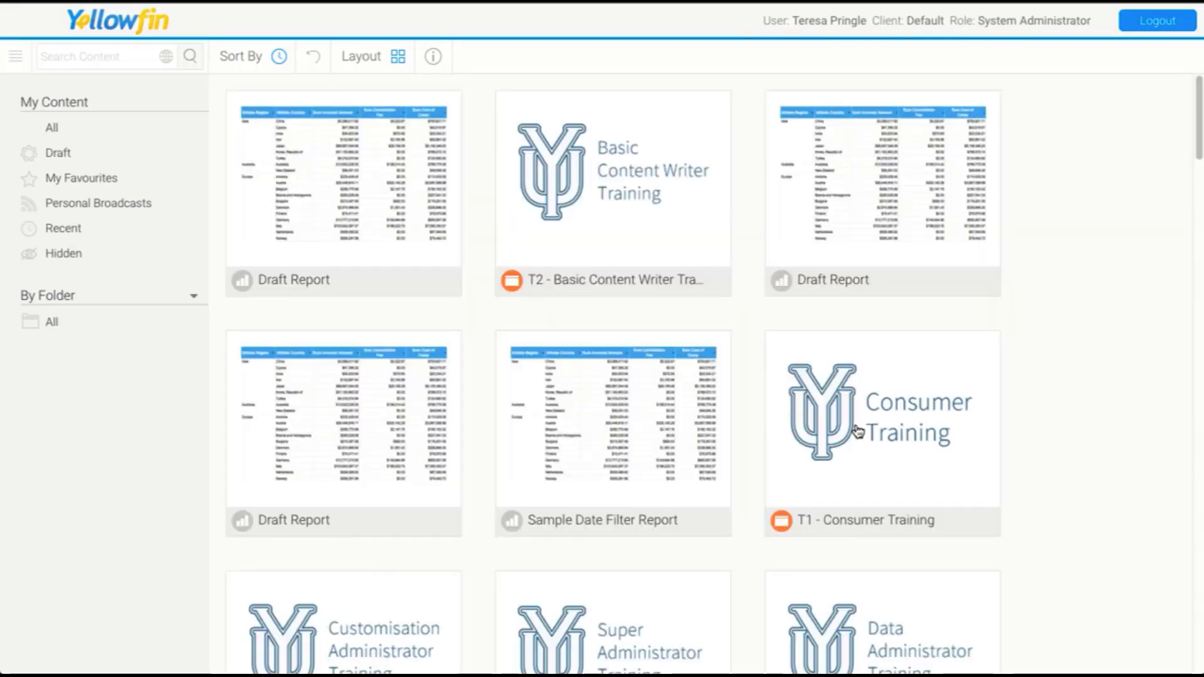
{"action": "left_click", "coordinate": [683, 175]}
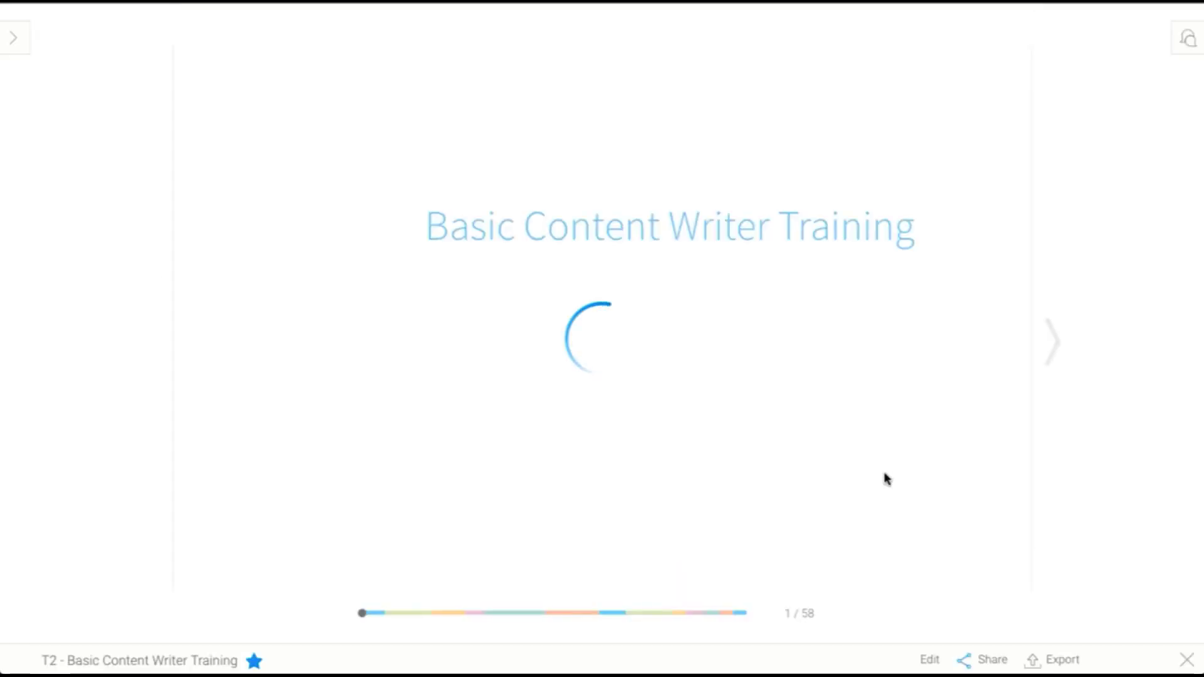
Review the Chart Basics slides on Auto Charts, Basic Charts and Chart Styles, and close the storyboard
{"action": "left_click", "coordinate": [604, 613]}
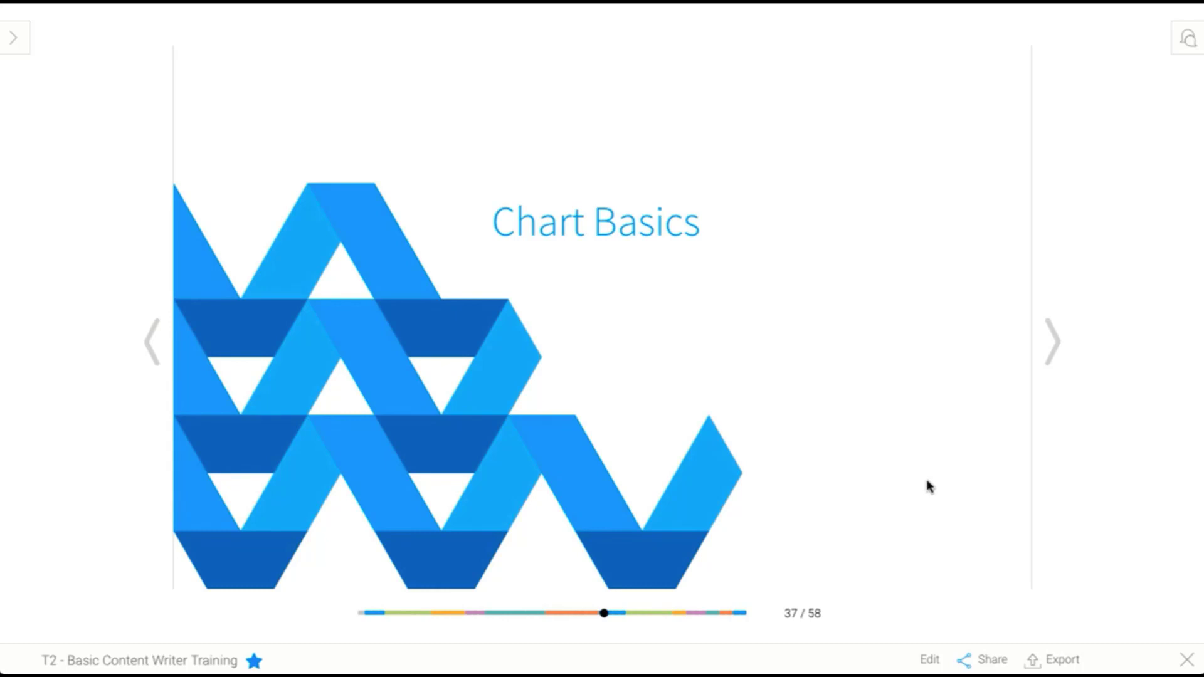
{"action": "left_click", "coordinate": [1053, 343]}
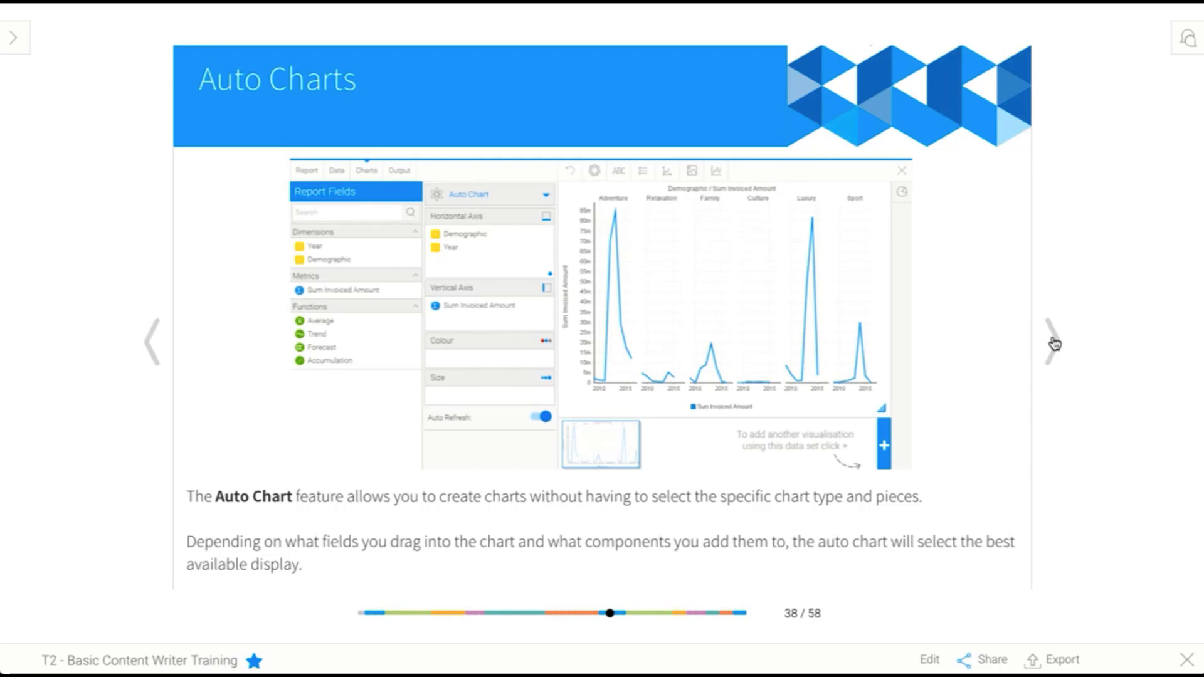
{"action": "left_click", "coordinate": [1053, 341]}
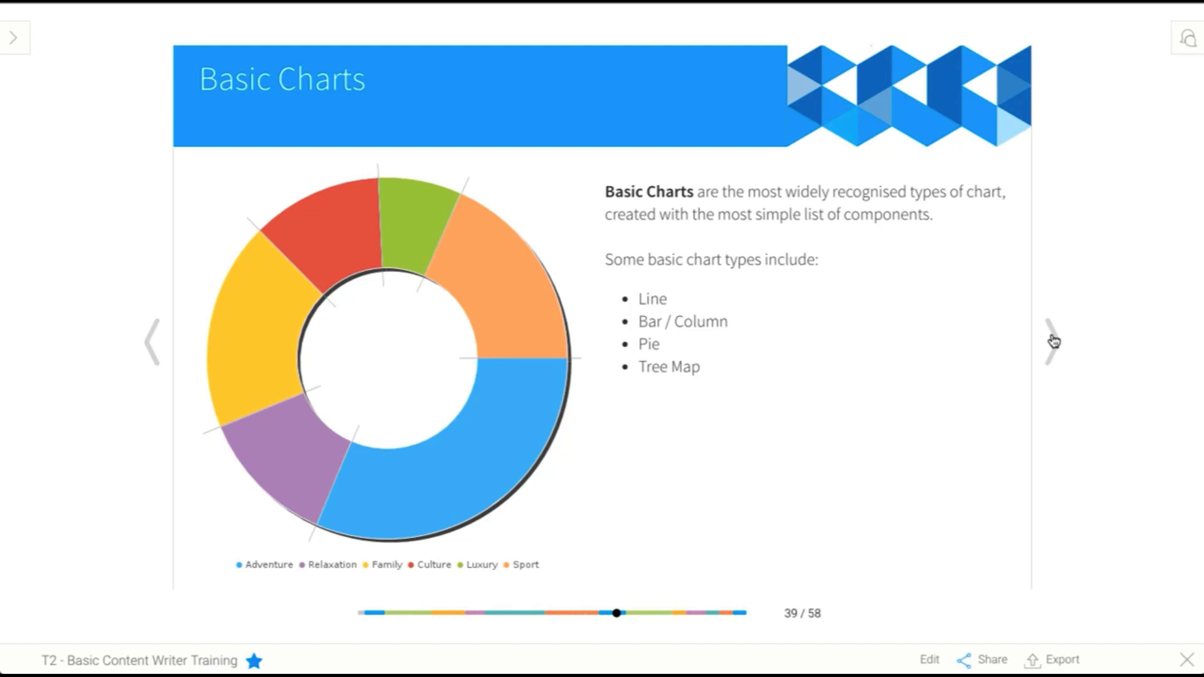
{"action": "left_click", "coordinate": [1052, 340]}
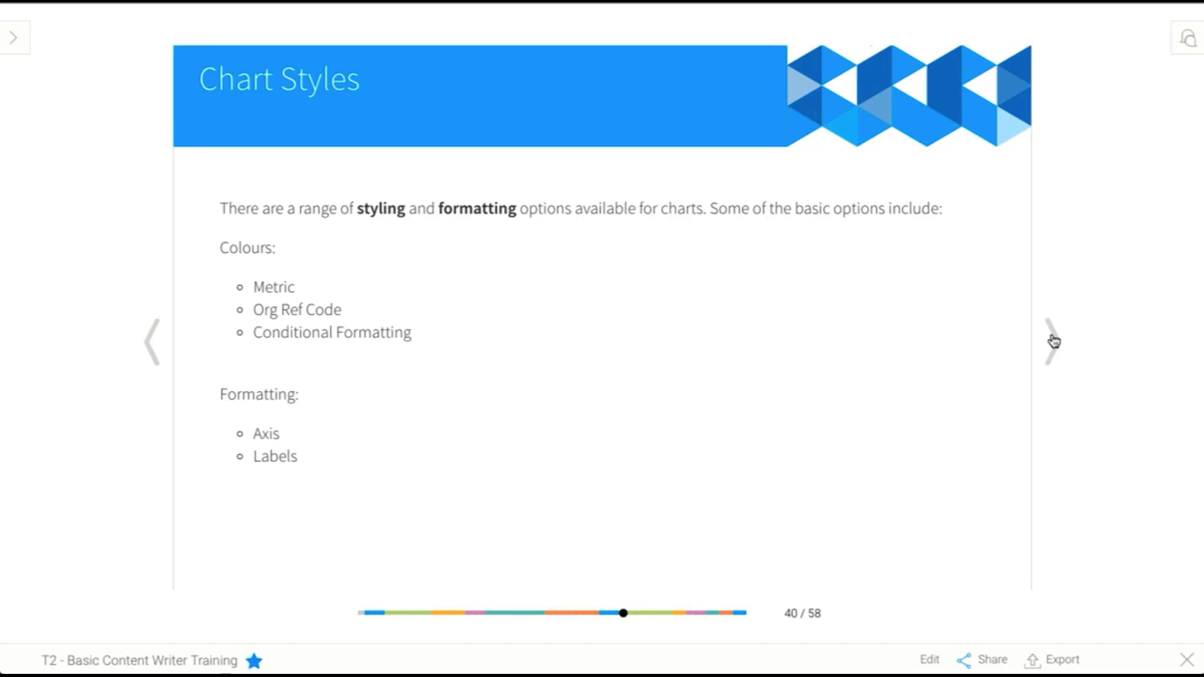
{"action": "left_click", "coordinate": [1187, 659]}
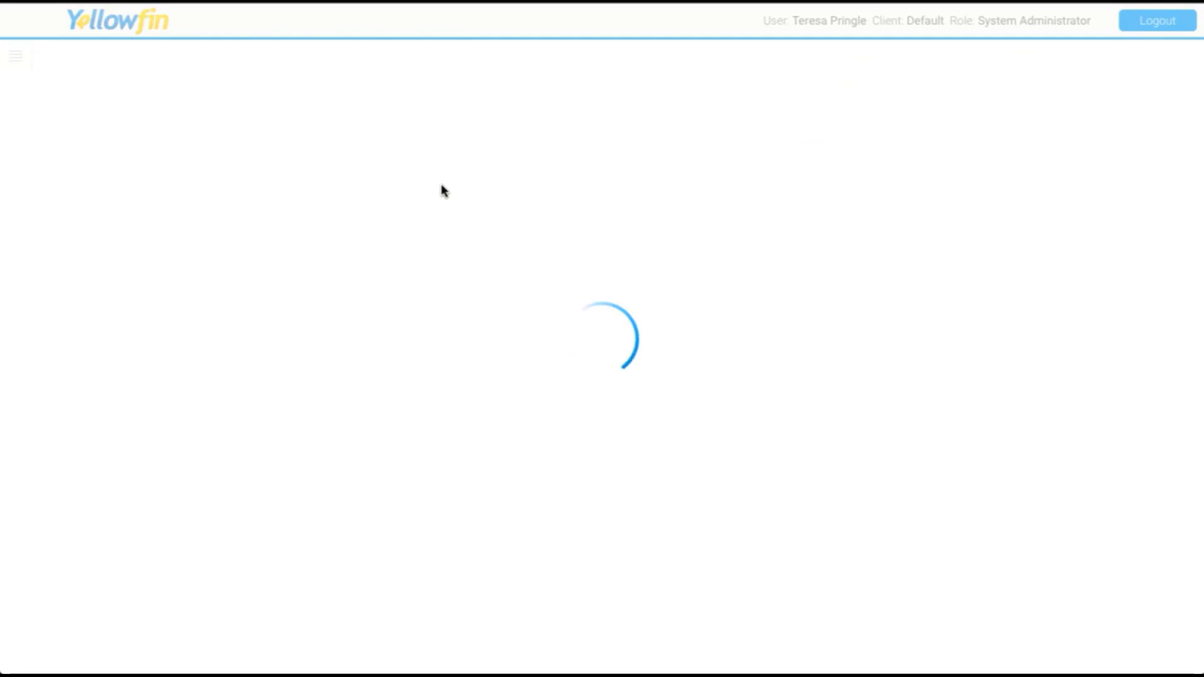
Reopen the most recent Draft Report and reset the whole report to an empty canvas
{"action": "left_click", "coordinate": [378, 165]}
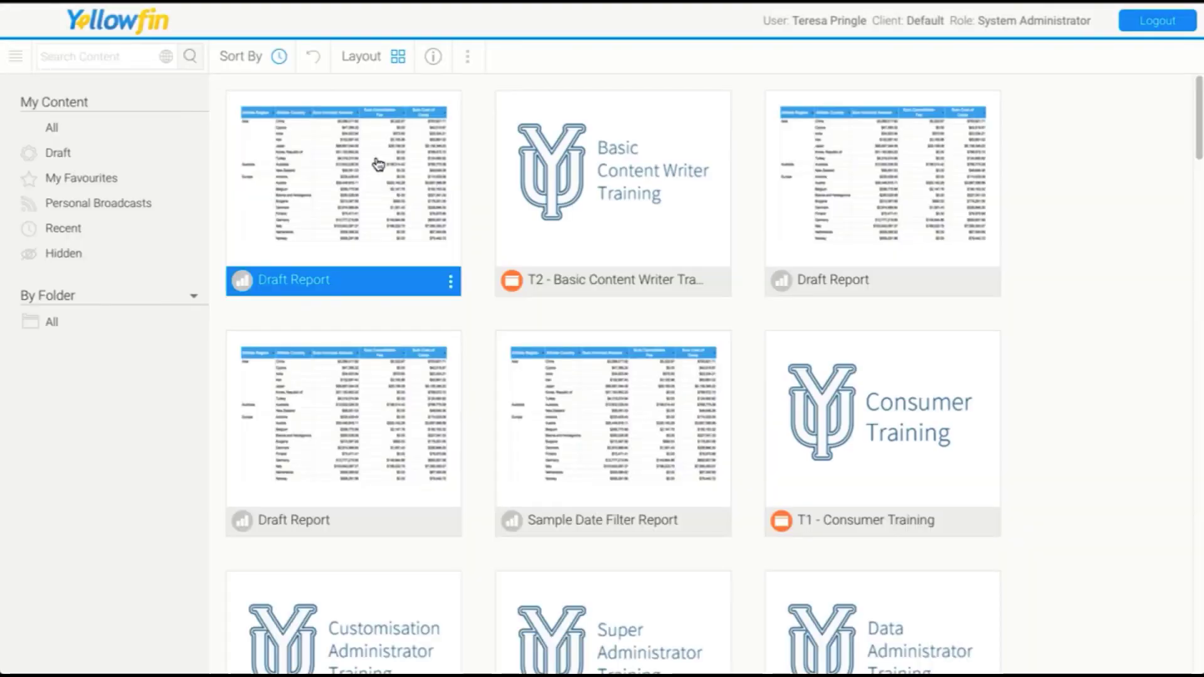
{"action": "left_click", "coordinate": [378, 164]}
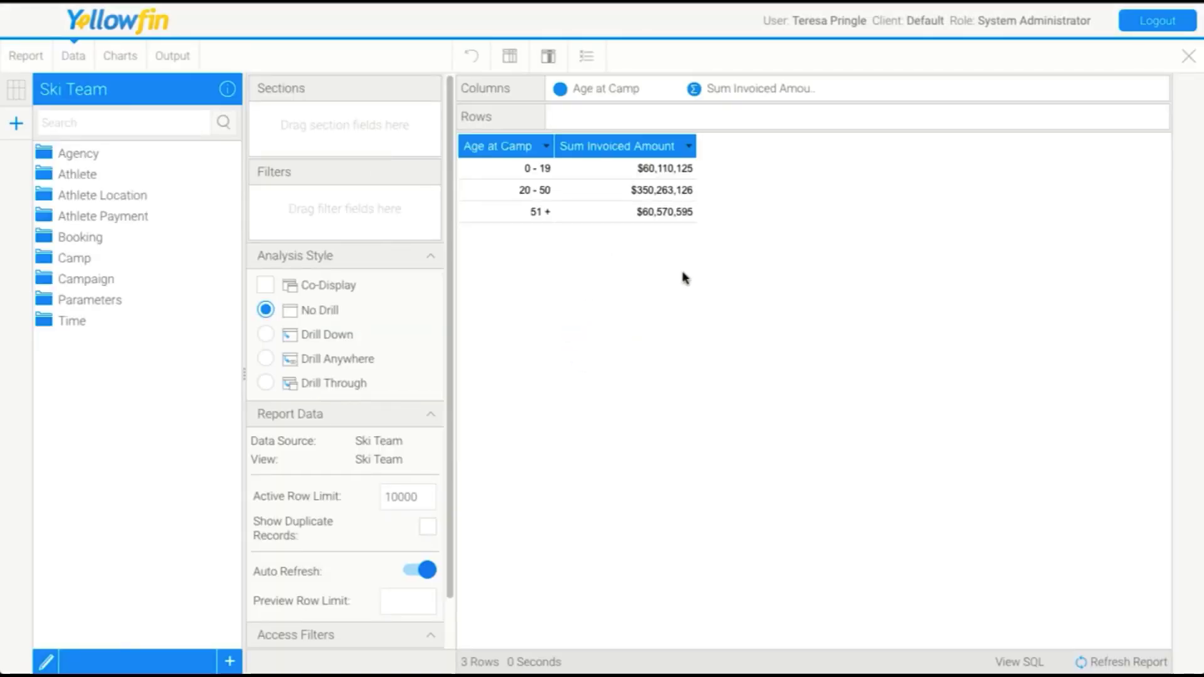
{"action": "left_click", "coordinate": [472, 57]}
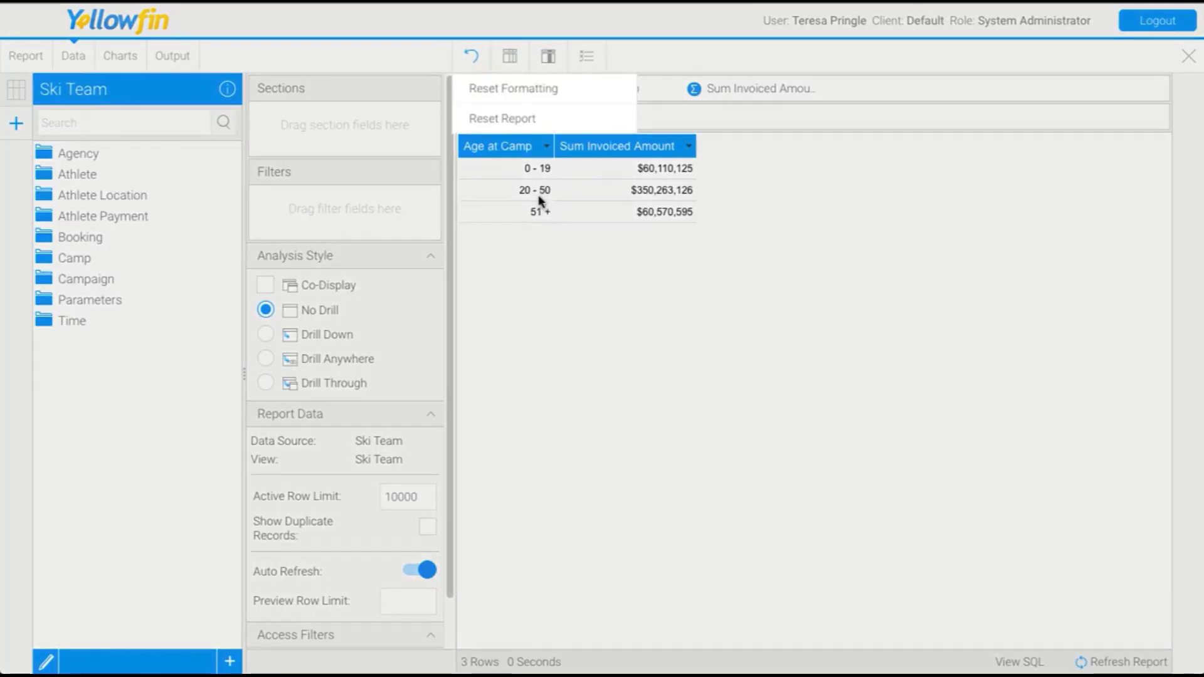
{"action": "left_click", "coordinate": [513, 119]}
{"action": "left_click", "coordinate": [572, 394]}
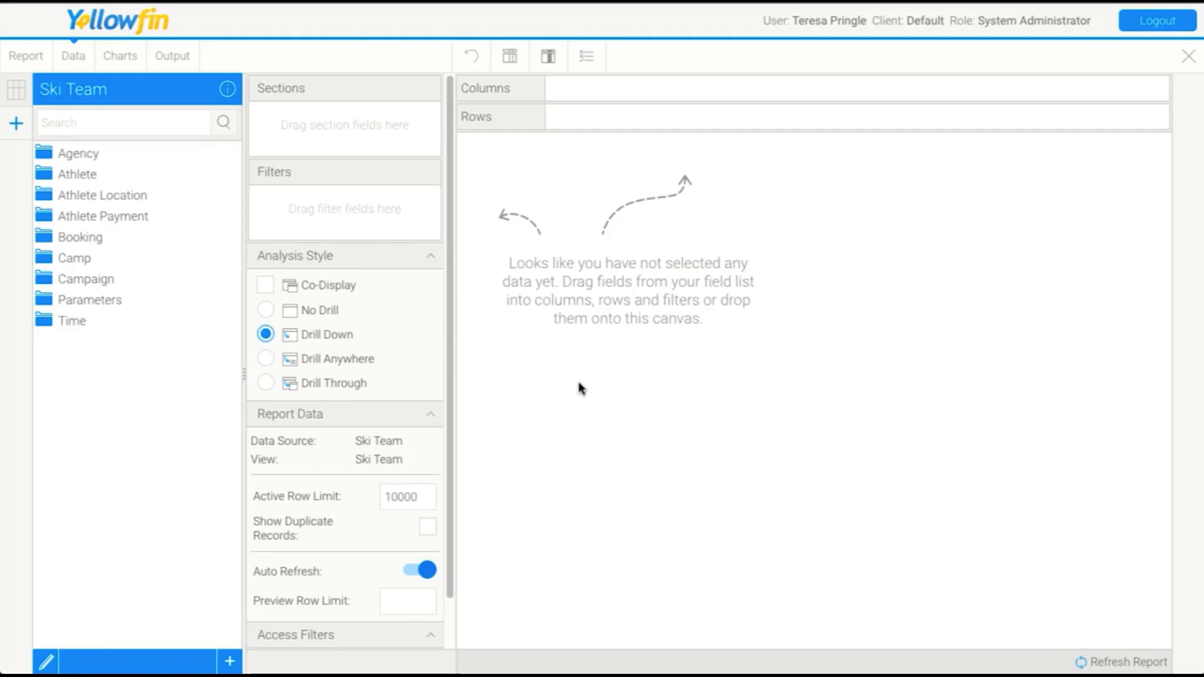
Add Demographic and Gender from the Athlete folder and Year from the Time folder as report columns
{"action": "left_click", "coordinate": [53, 175]}
{"action": "left_click_drag", "start_coordinate": [103, 259], "coordinate": [621, 263]}
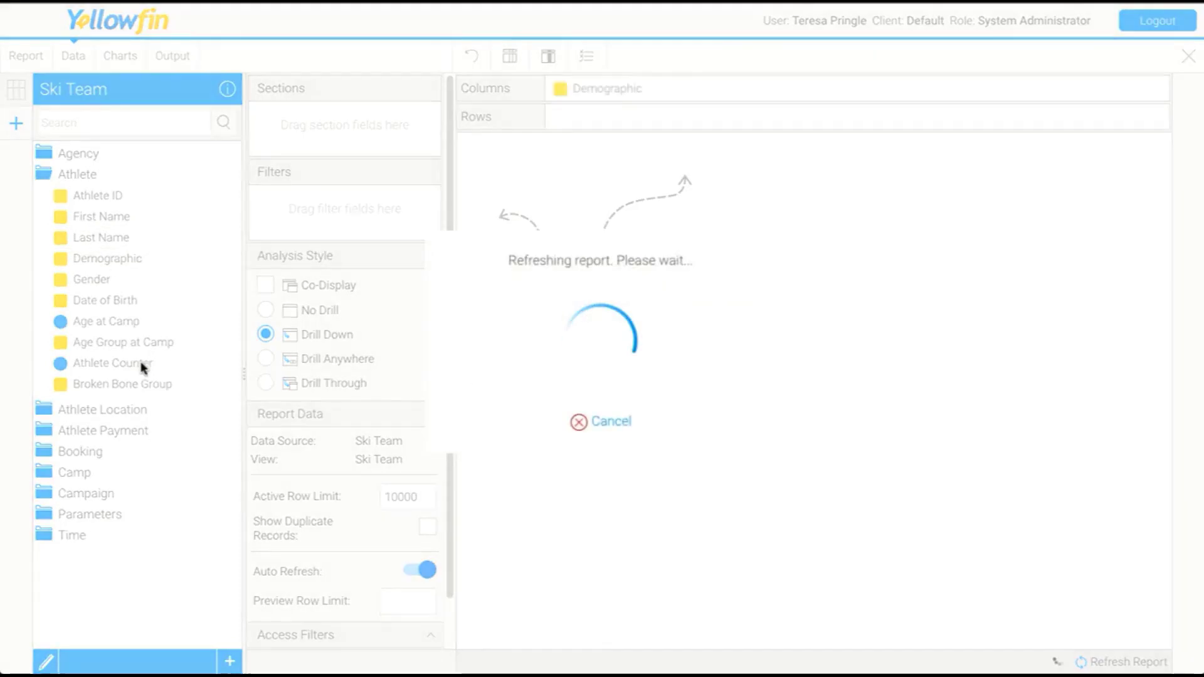
{"action": "left_click_drag", "start_coordinate": [88, 279], "coordinate": [665, 258]}
{"action": "left_click", "coordinate": [65, 537]}
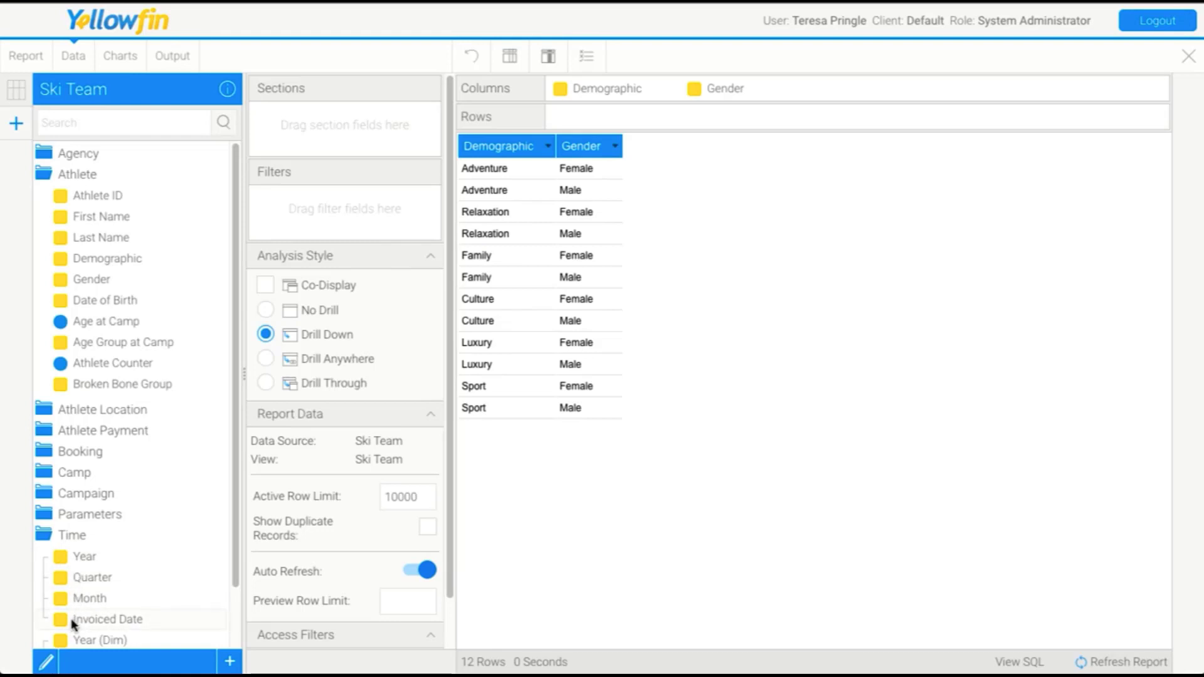
{"action": "left_click_drag", "start_coordinate": [81, 556], "coordinate": [685, 304]}
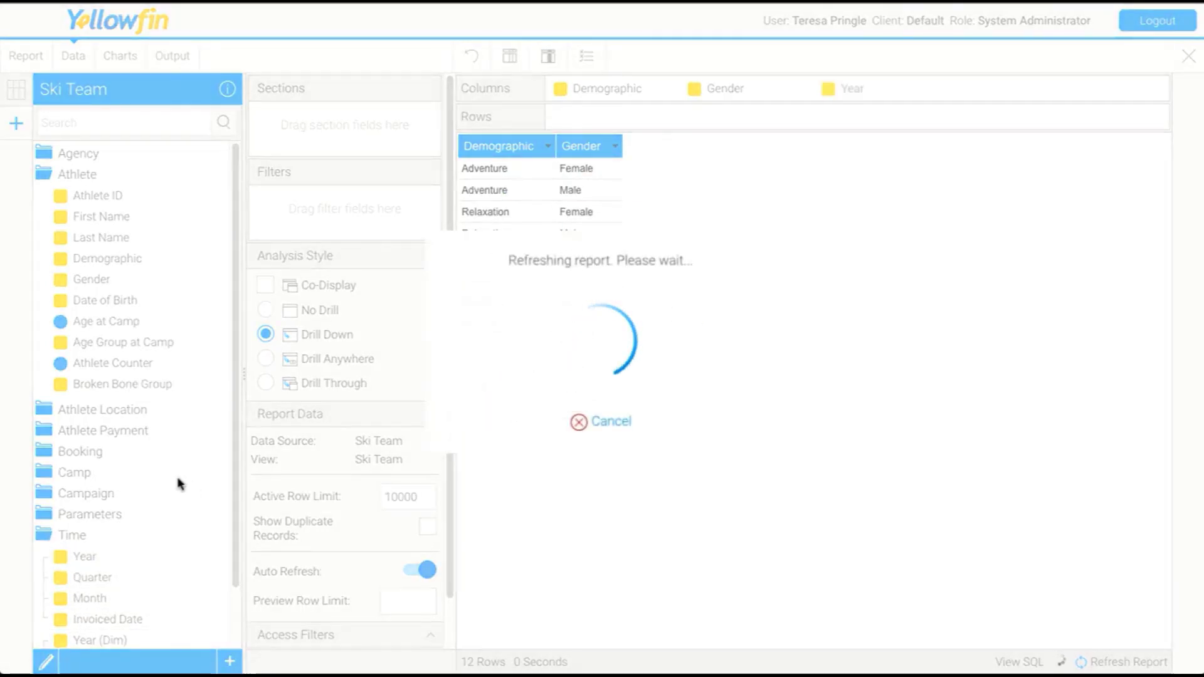
Add the Invoiced Amount and Invoice Estimate metrics from Athlete Payment to the report columns
{"action": "left_click", "coordinate": [107, 439]}
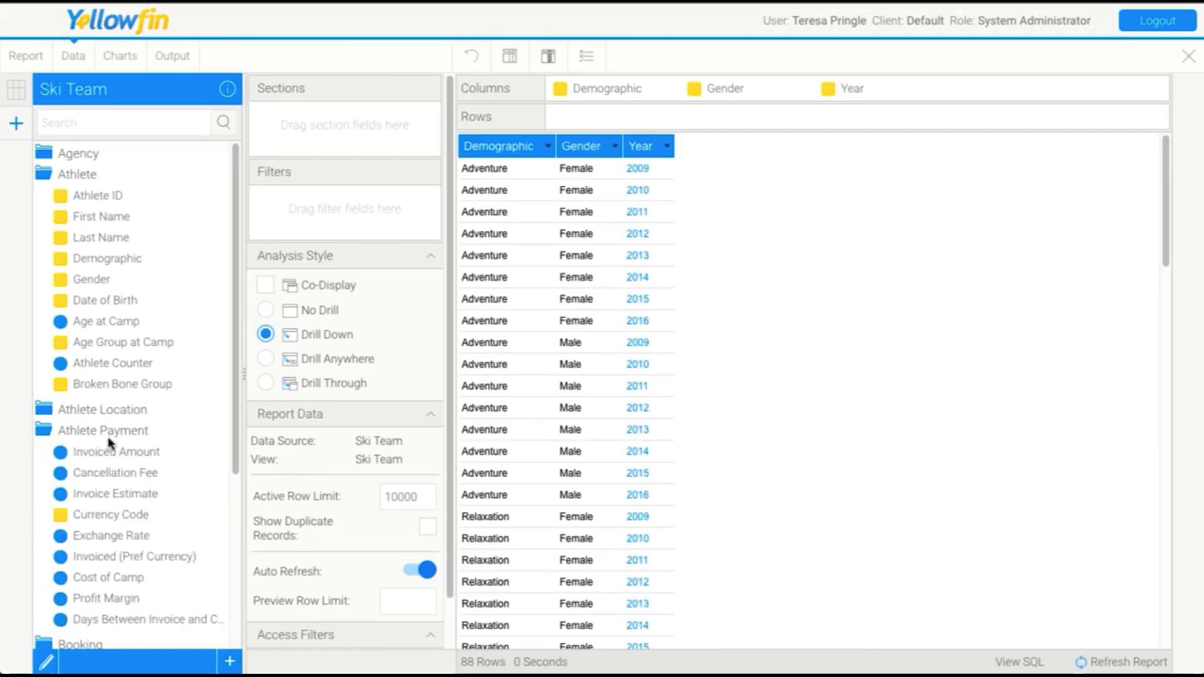
{"action": "left_click", "coordinate": [109, 495], "text": "ctrl"}
{"action": "left_click_drag", "start_coordinate": [109, 495], "coordinate": [761, 385]}
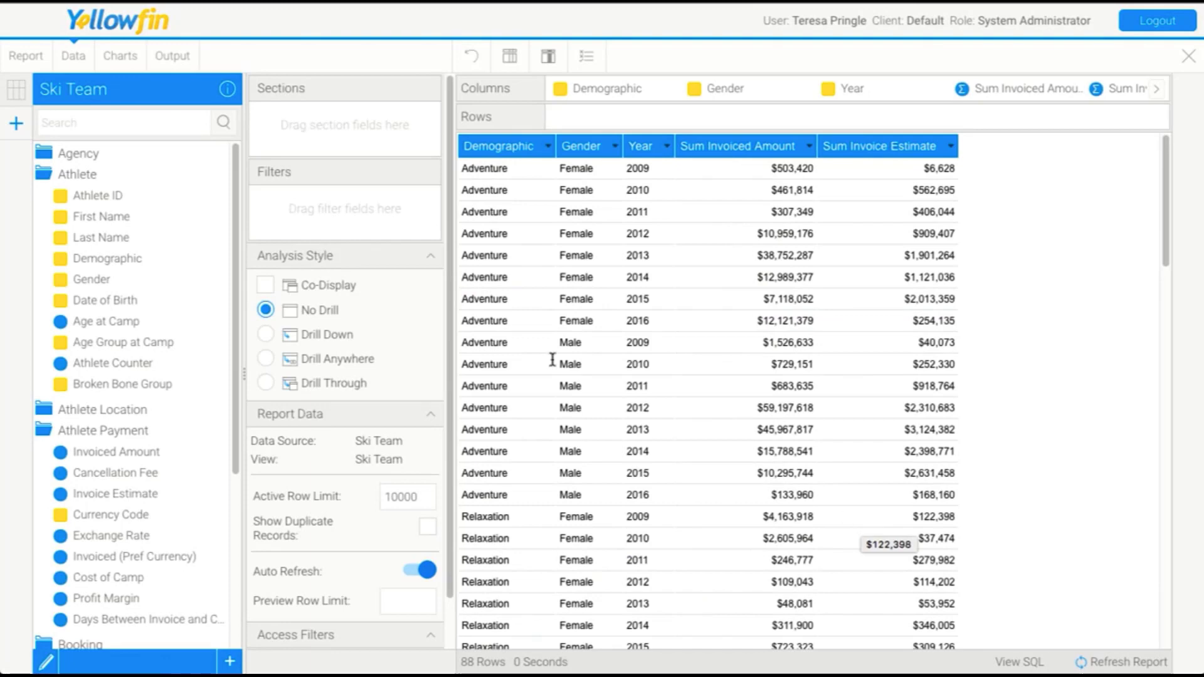
Start an Auto Chart for the report with Demographic on the horizontal axis
{"action": "left_click", "coordinate": [136, 63]}
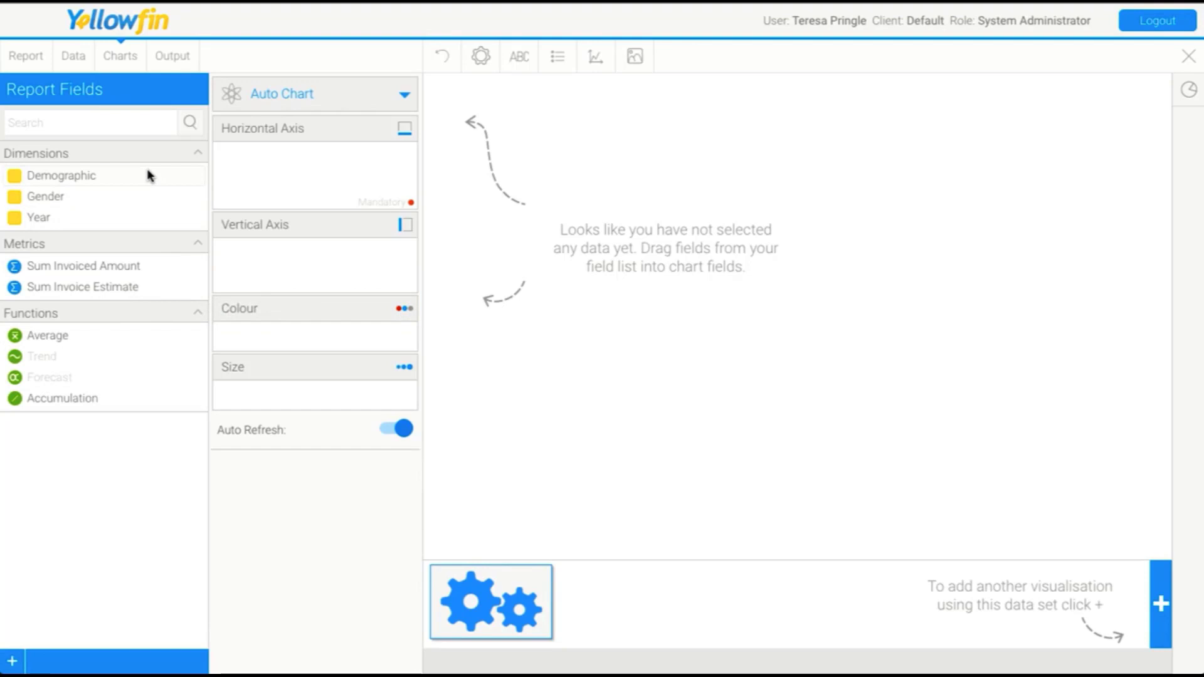
{"action": "mouse_move", "coordinate": [150, 176]}
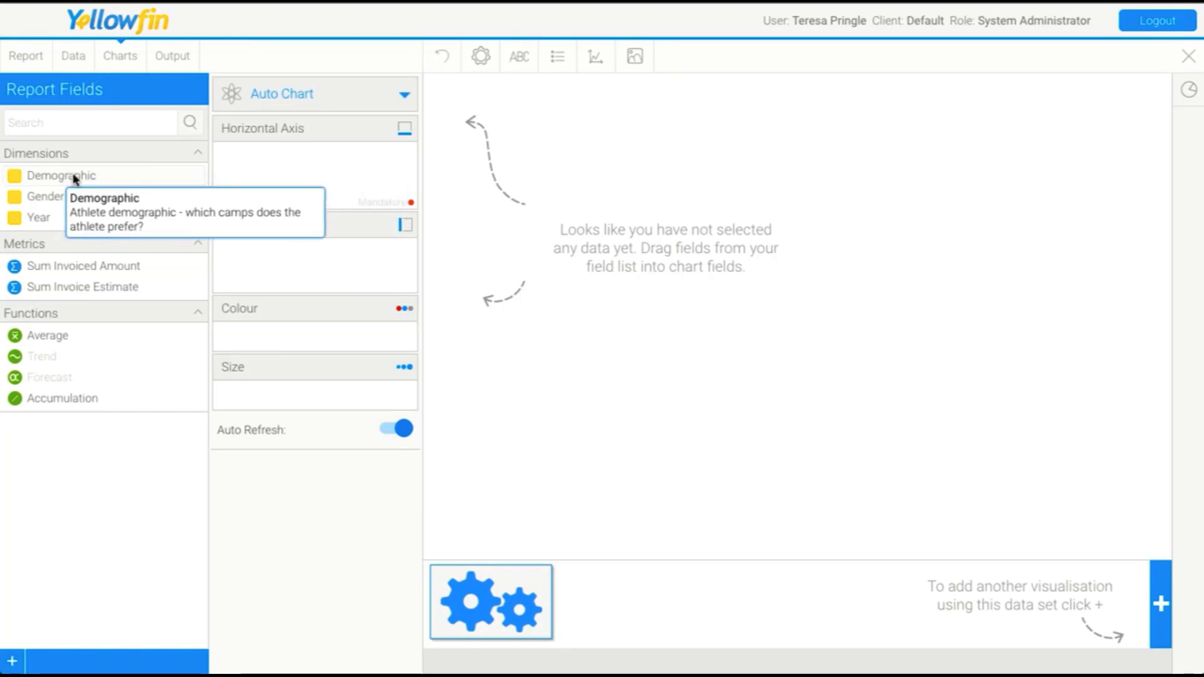
{"action": "left_click_drag", "start_coordinate": [154, 176], "coordinate": [282, 172]}
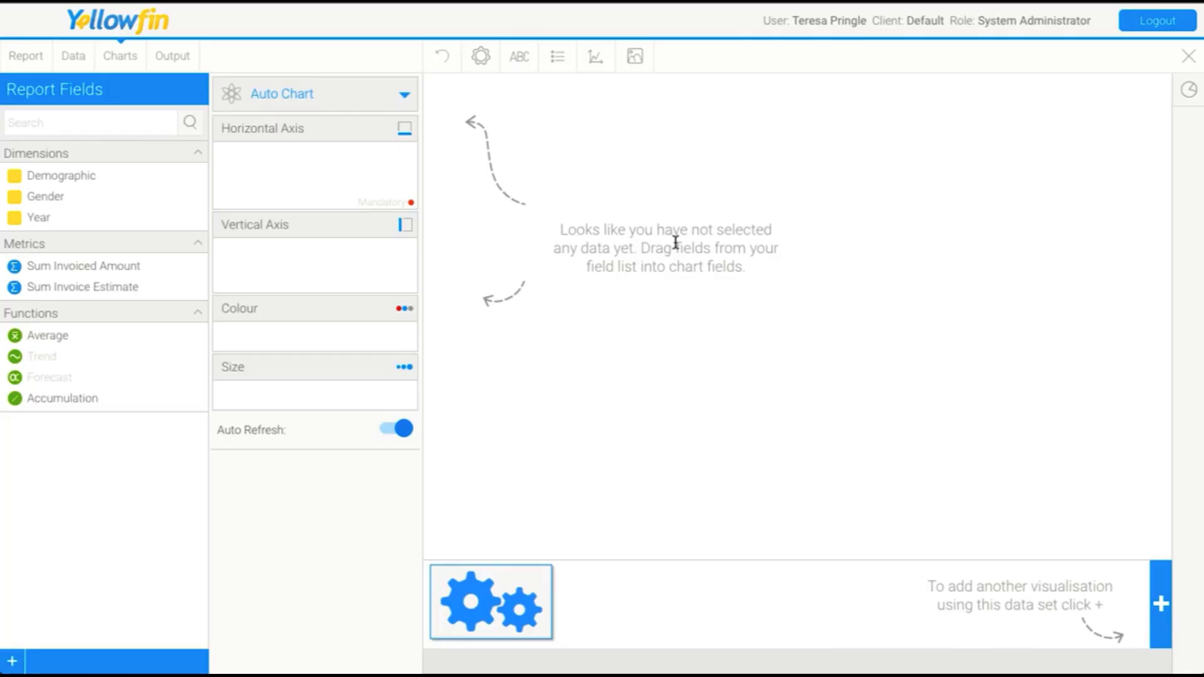
{"action": "left_click_drag", "start_coordinate": [15, 177], "coordinate": [276, 158]}
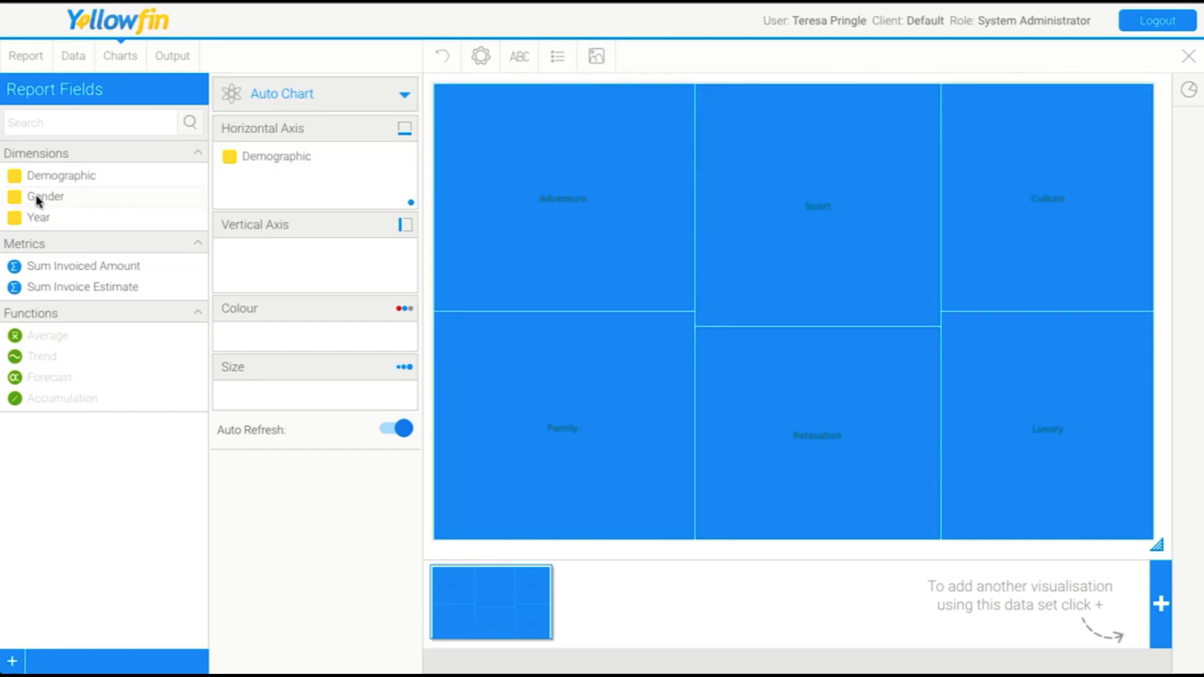
Add Gender, Sum Invoiced Amount and Sum Invoice Estimate to the chart's vertical axis, and Year to its horizontal axis
{"action": "mouse_move", "coordinate": [38, 201]}
{"action": "left_click_drag", "start_coordinate": [37, 200], "coordinate": [268, 260]}
{"action": "mouse_move", "coordinate": [269, 250]}
{"action": "left_click_drag", "start_coordinate": [31, 266], "coordinate": [263, 282]}
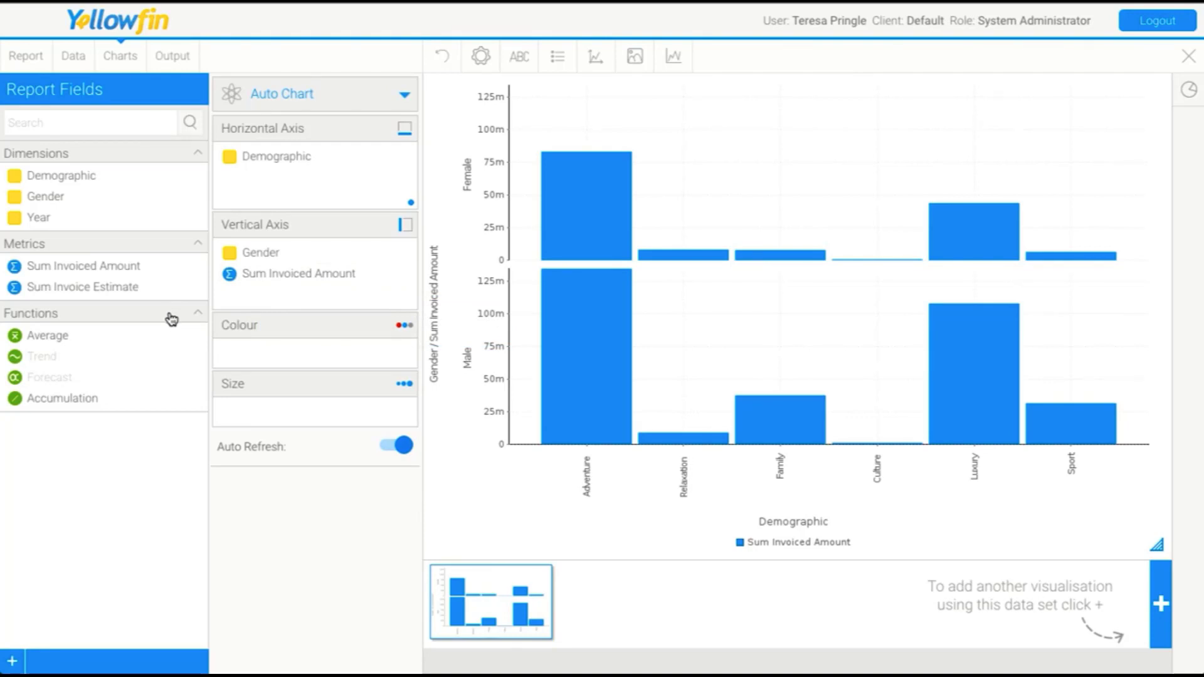
{"action": "left_click_drag", "start_coordinate": [149, 290], "coordinate": [344, 300]}
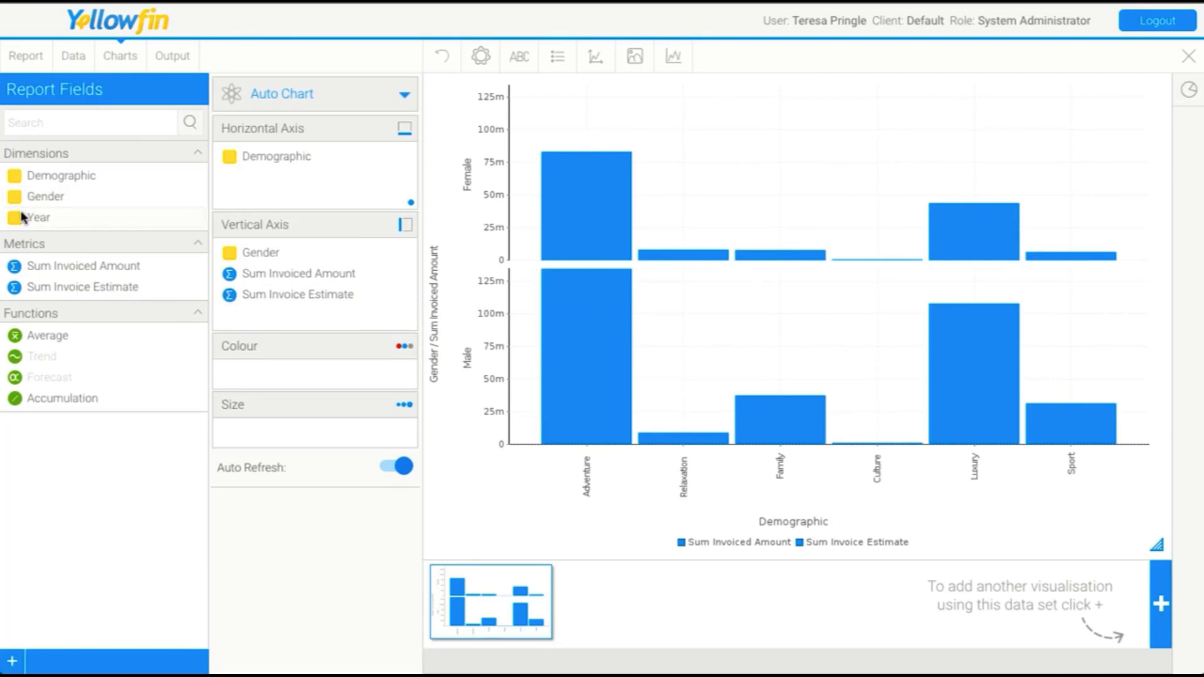
{"action": "left_click_drag", "start_coordinate": [22, 216], "coordinate": [292, 172]}
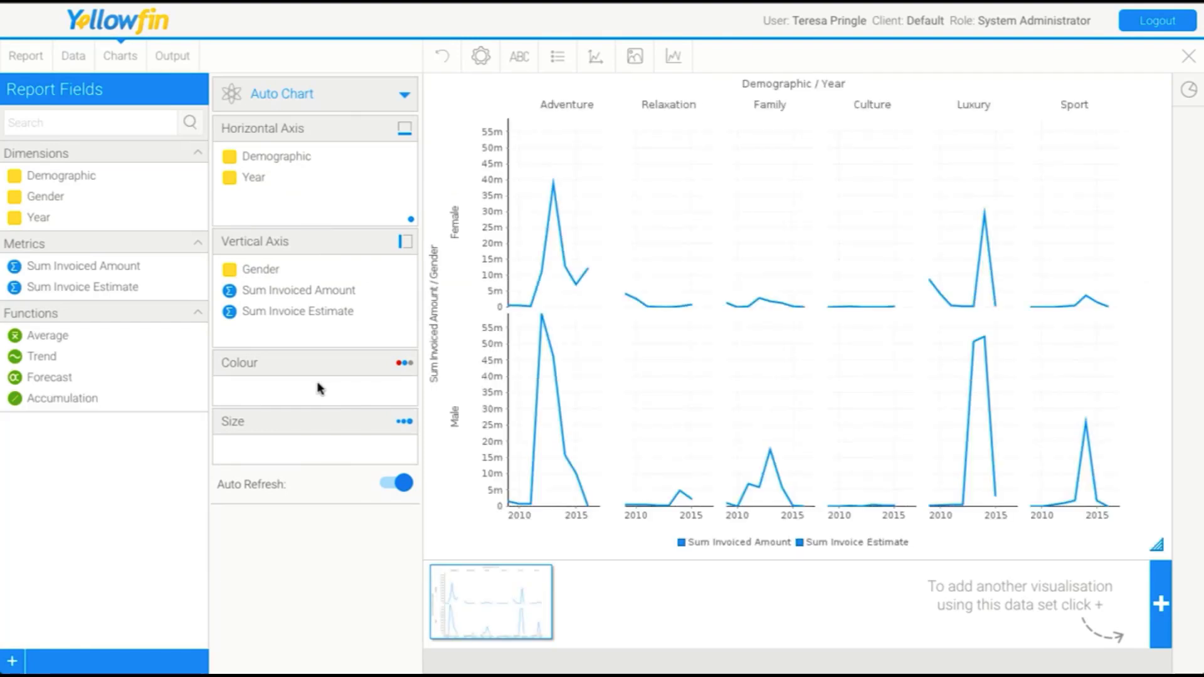
Try Sum Invoice Estimate on the horizontal axis, and remove both it and Gender from the chart
{"action": "left_click_drag", "start_coordinate": [272, 311], "coordinate": [296, 200]}
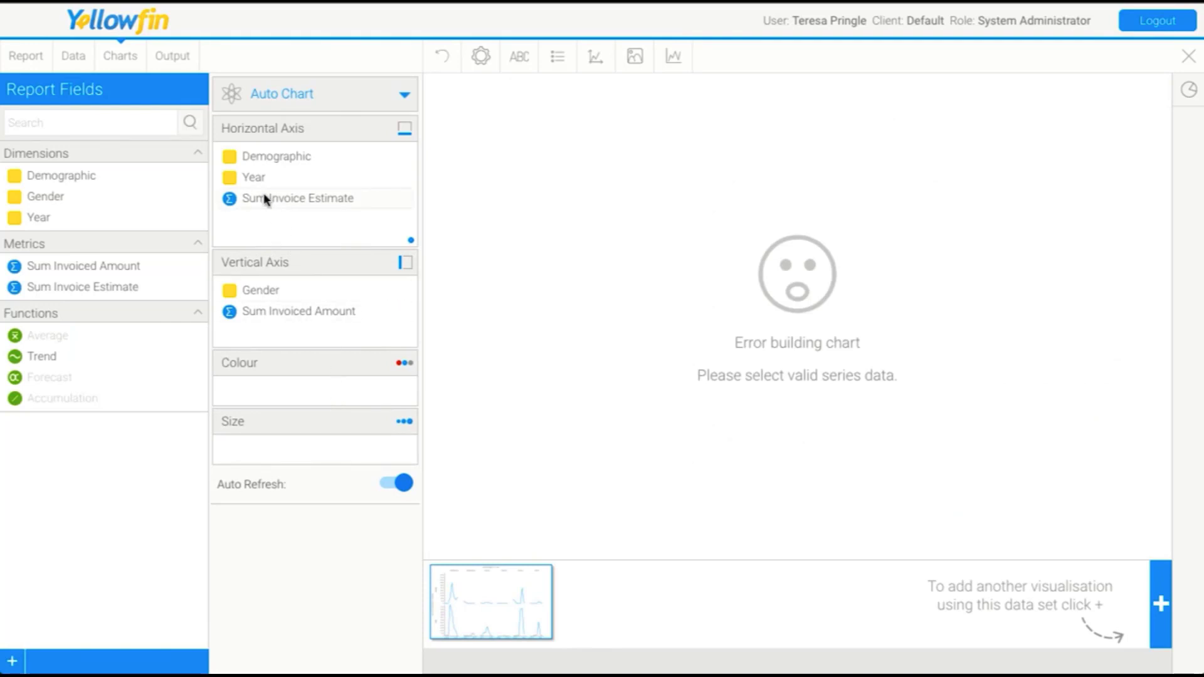
{"action": "left_click_drag", "start_coordinate": [264, 200], "coordinate": [157, 383]}
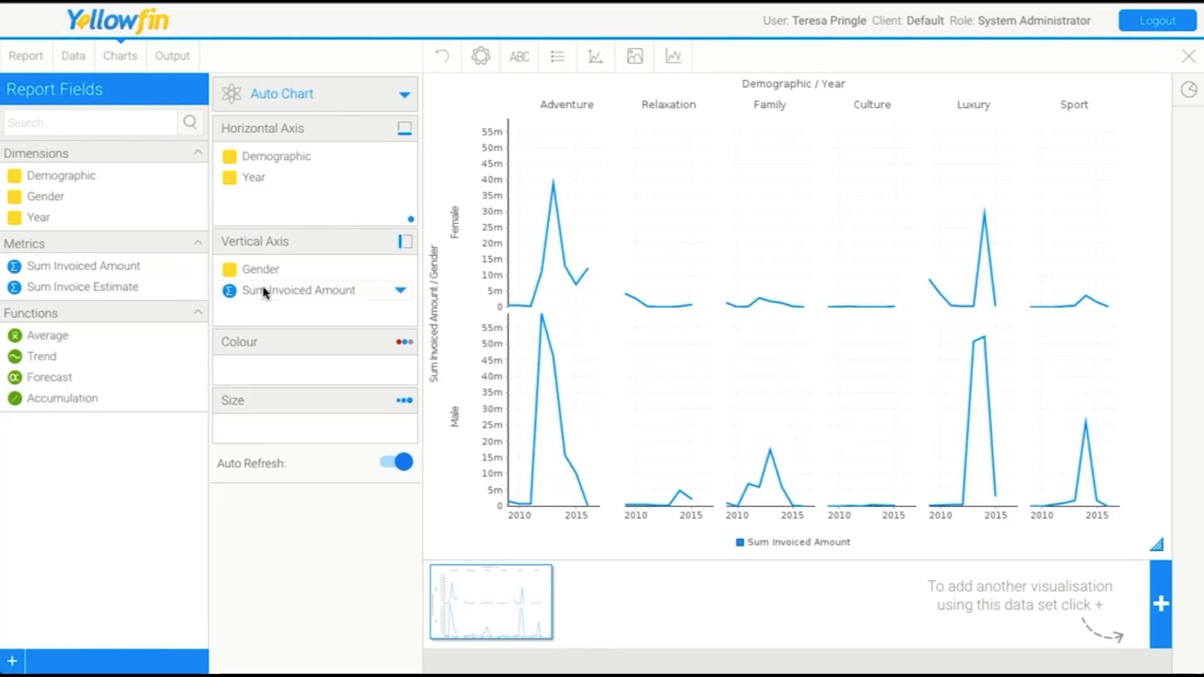
{"action": "left_click_drag", "start_coordinate": [257, 269], "coordinate": [132, 307]}
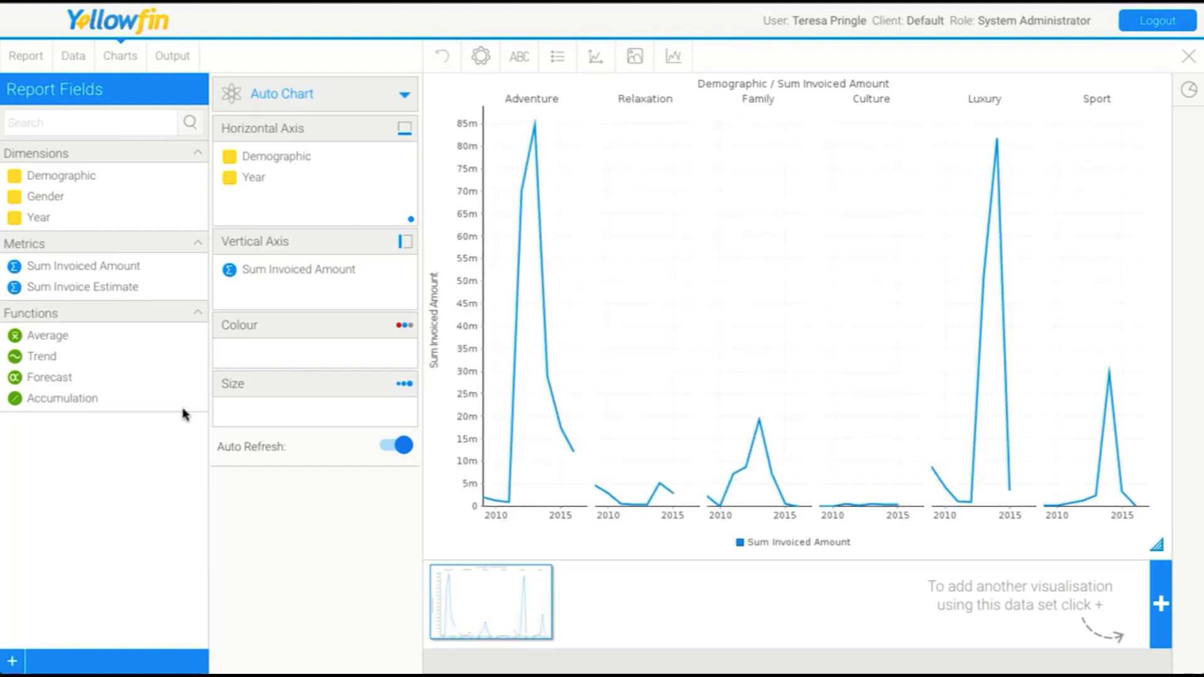
Try Year as the chart's Colour field, add Sum Invoiced Amount to Size, and take Year out of the chart
{"action": "left_click_drag", "start_coordinate": [261, 176], "coordinate": [301, 345]}
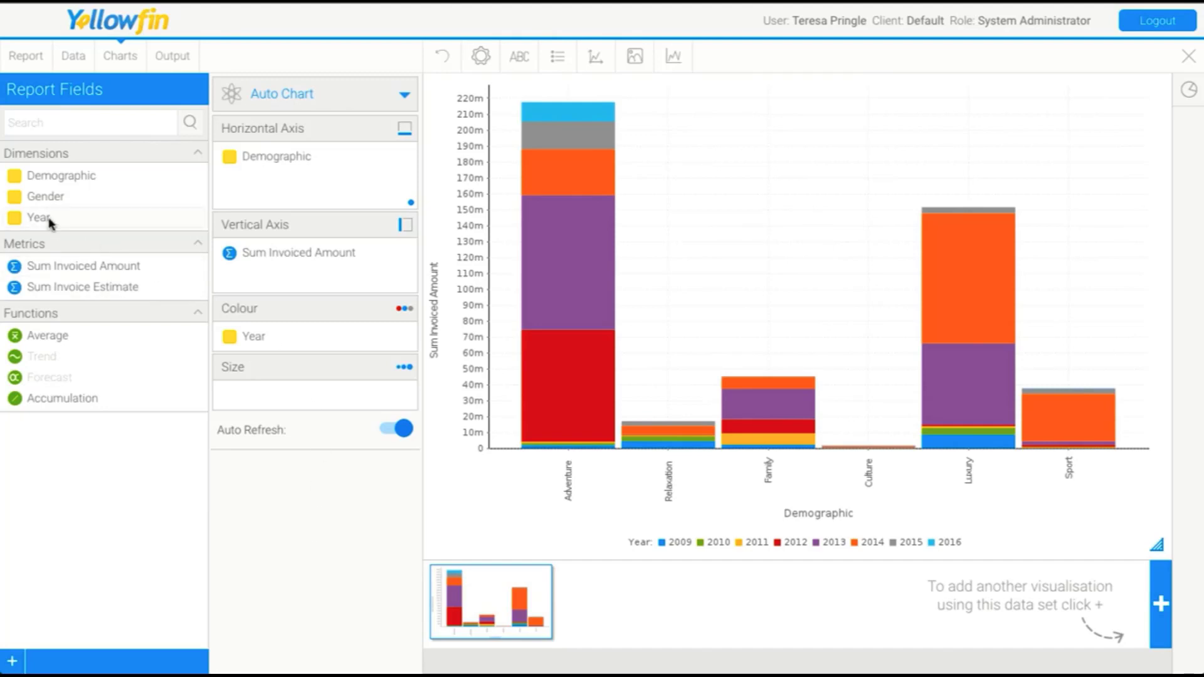
{"action": "left_click_drag", "start_coordinate": [38, 268], "coordinate": [268, 406]}
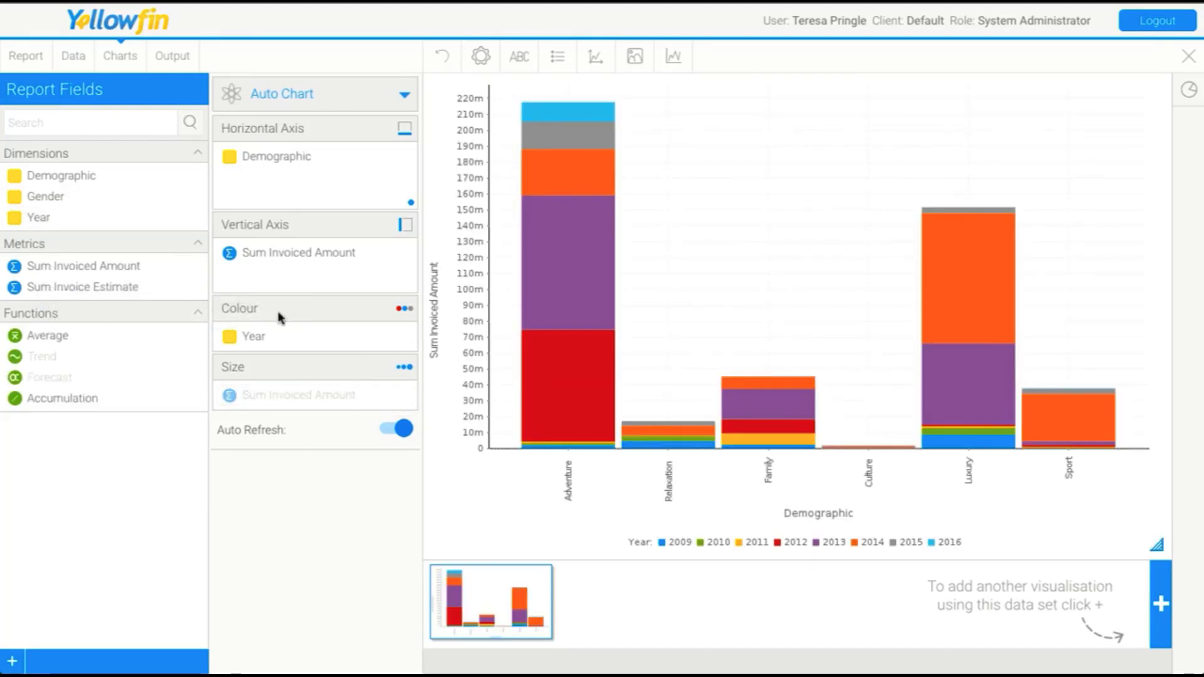
{"action": "left_click_drag", "start_coordinate": [258, 336], "coordinate": [167, 452]}
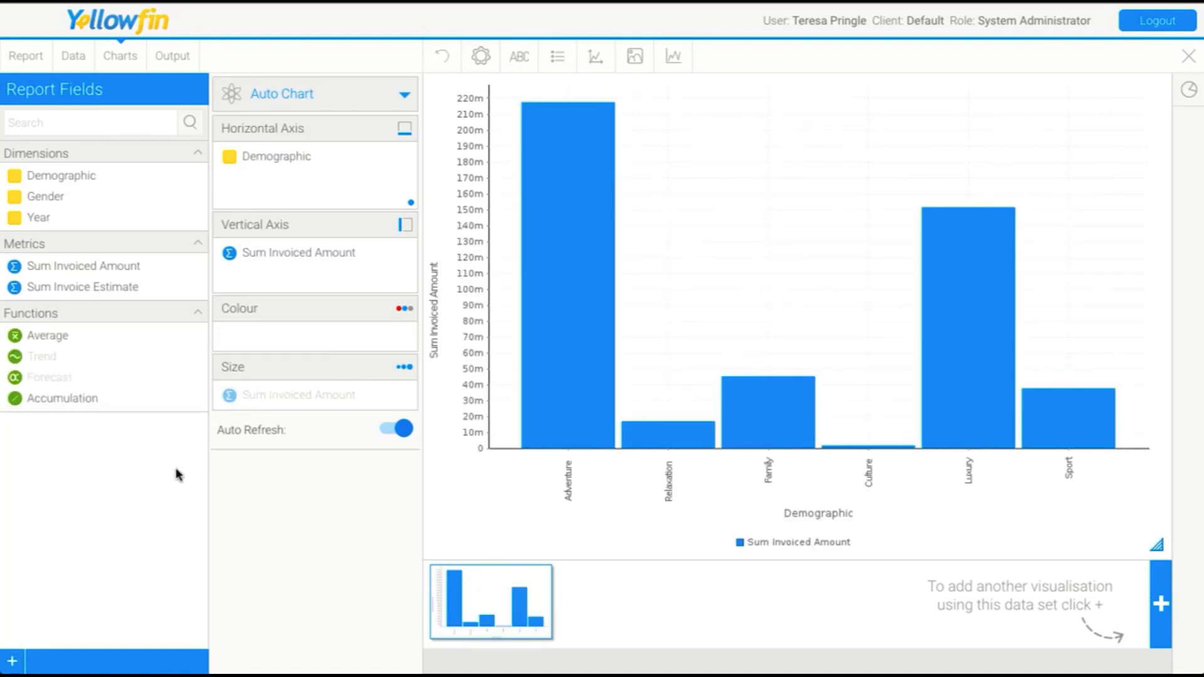